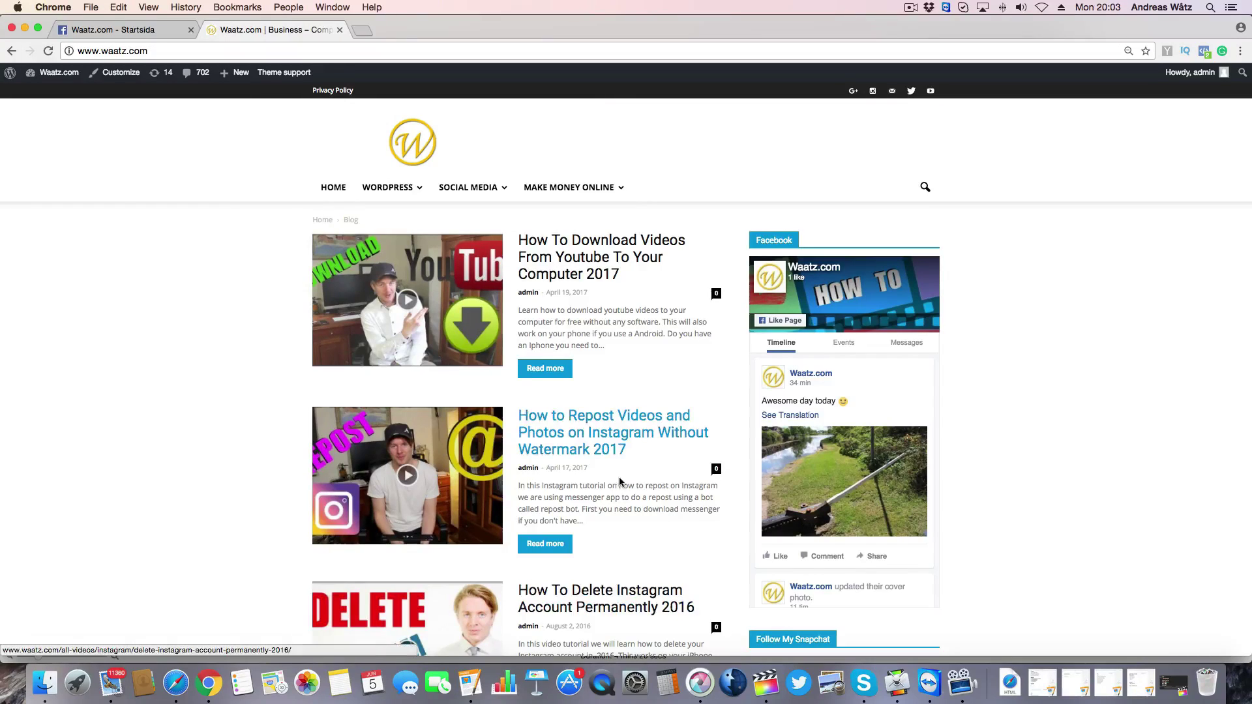
- Go from the admin dashboard to the Plugins > Add New page
{"action": "scroll", "coordinate": [678, 503], "scroll_direction": "down", "scroll_amount": 6}
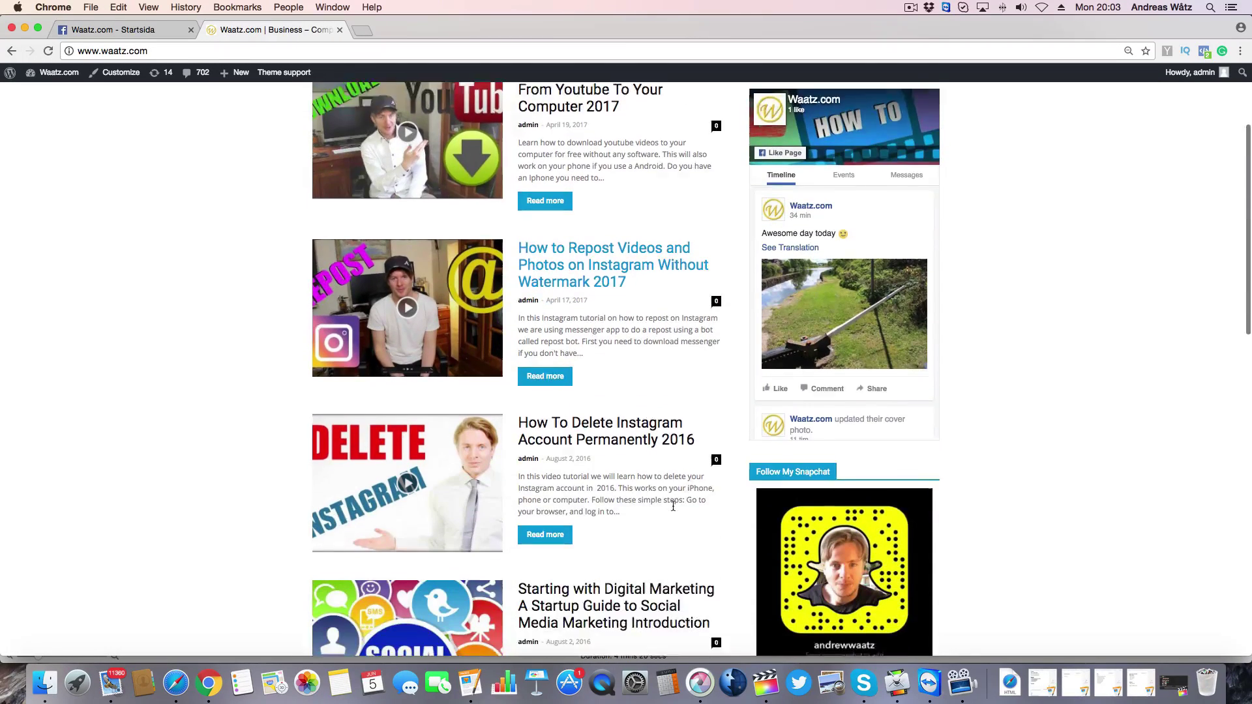
{"action": "scroll", "coordinate": [657, 466], "scroll_direction": "up", "scroll_amount": 6}
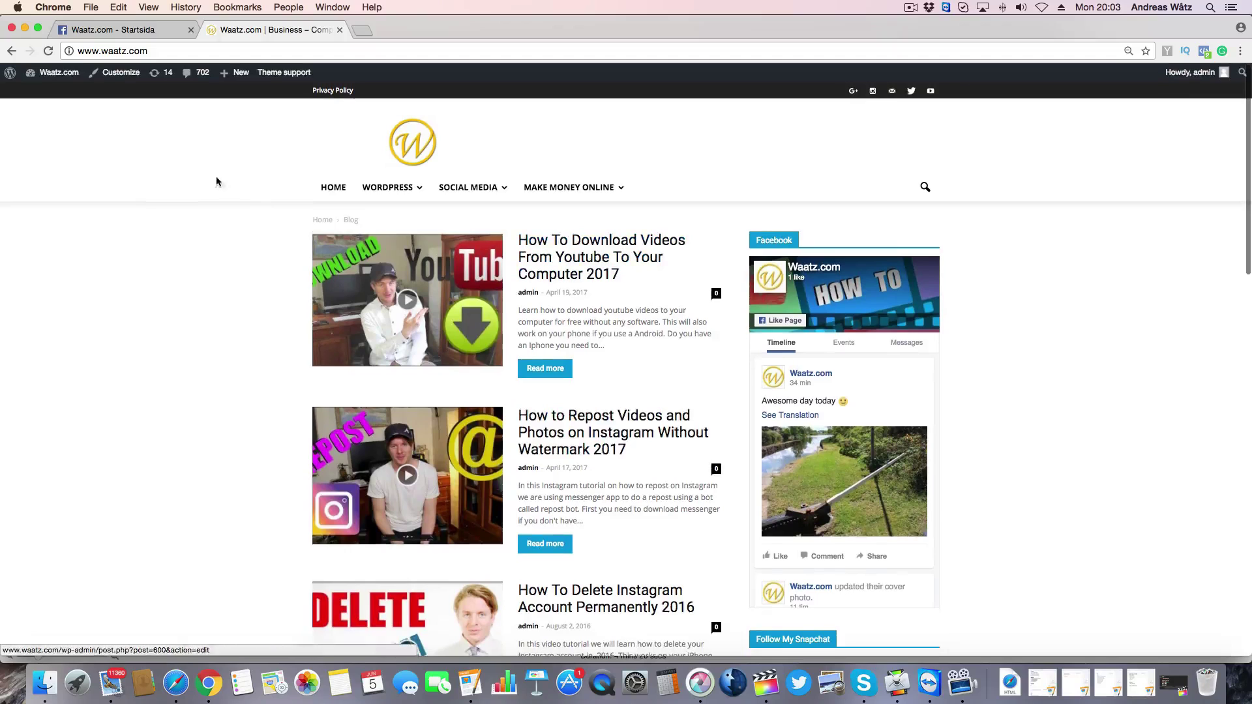
{"action": "left_click", "coordinate": [49, 74]}
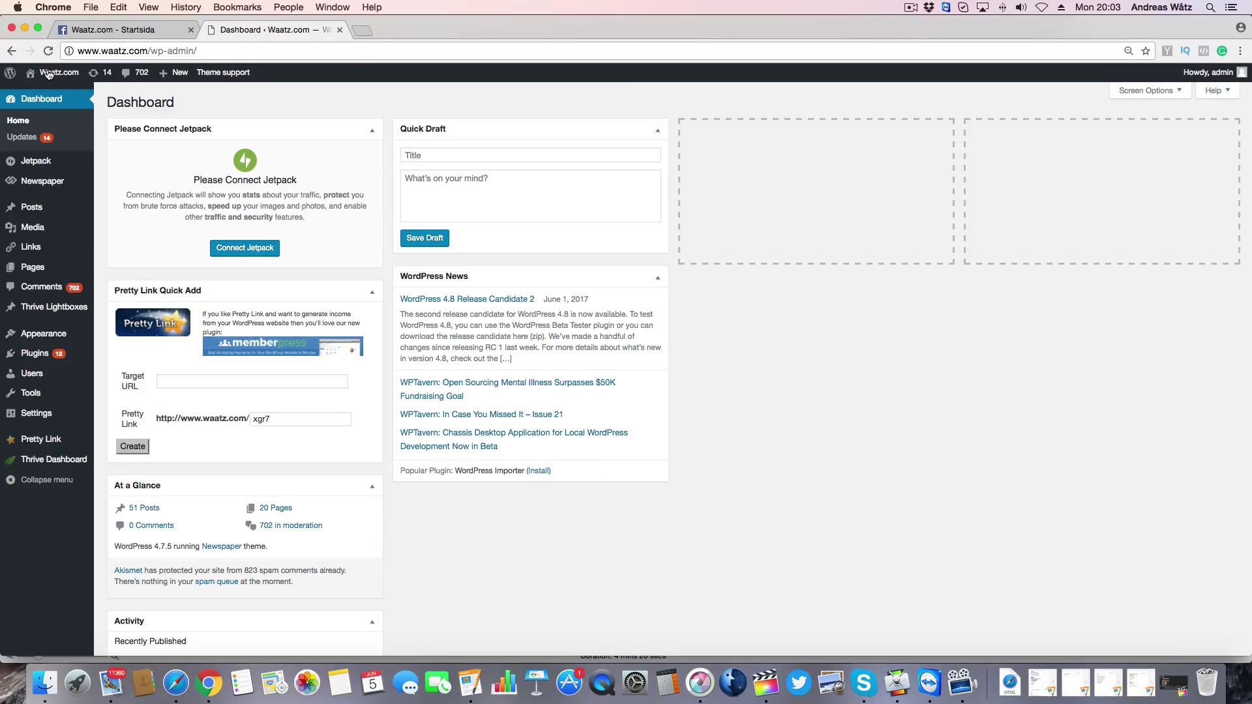
{"action": "mouse_move", "coordinate": [39, 354]}
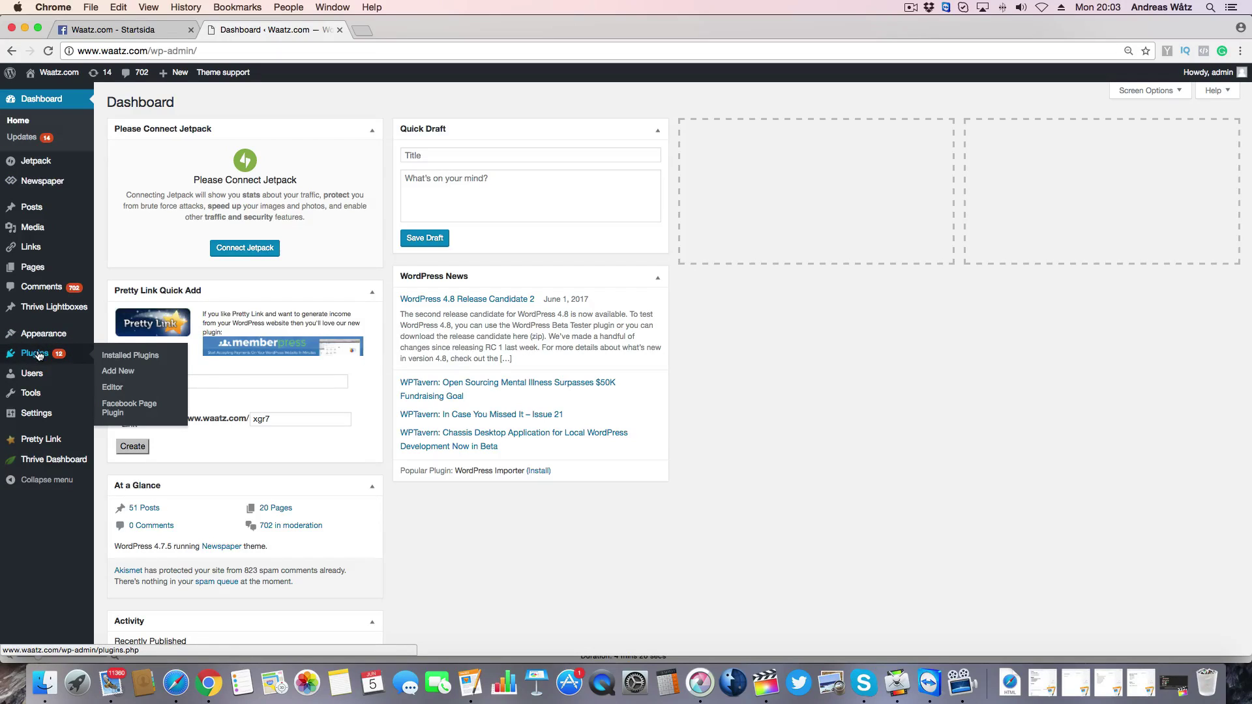
{"action": "left_click", "coordinate": [119, 373]}
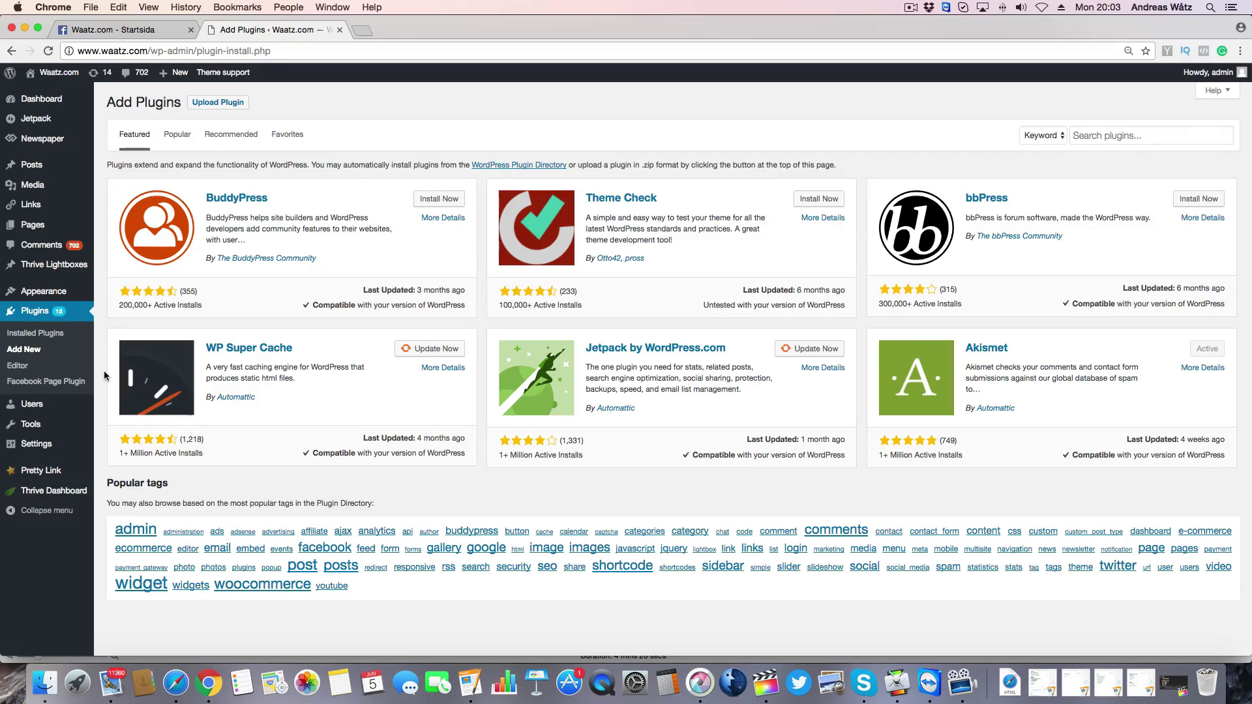
- Search the plugin directory for 'Instagram feed'
{"action": "left_click", "coordinate": [1109, 137]}
{"action": "key", "text": "Return"}
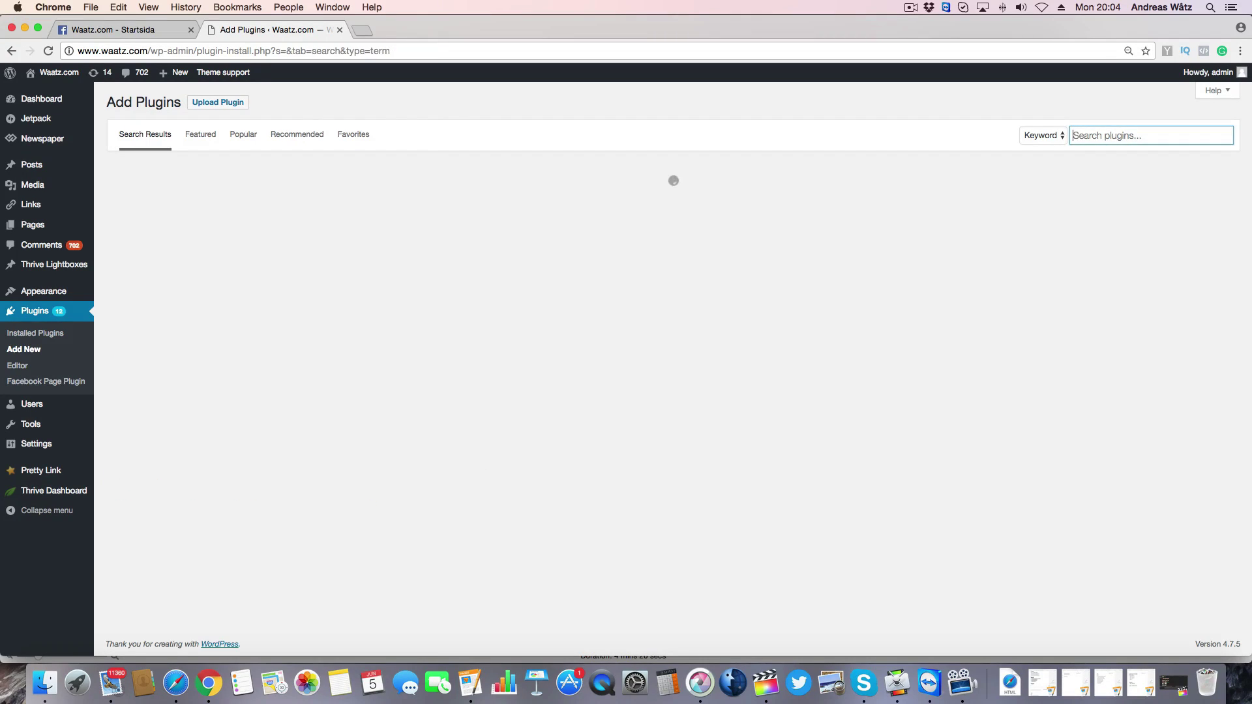
{"action": "type", "text": "Instagr"}
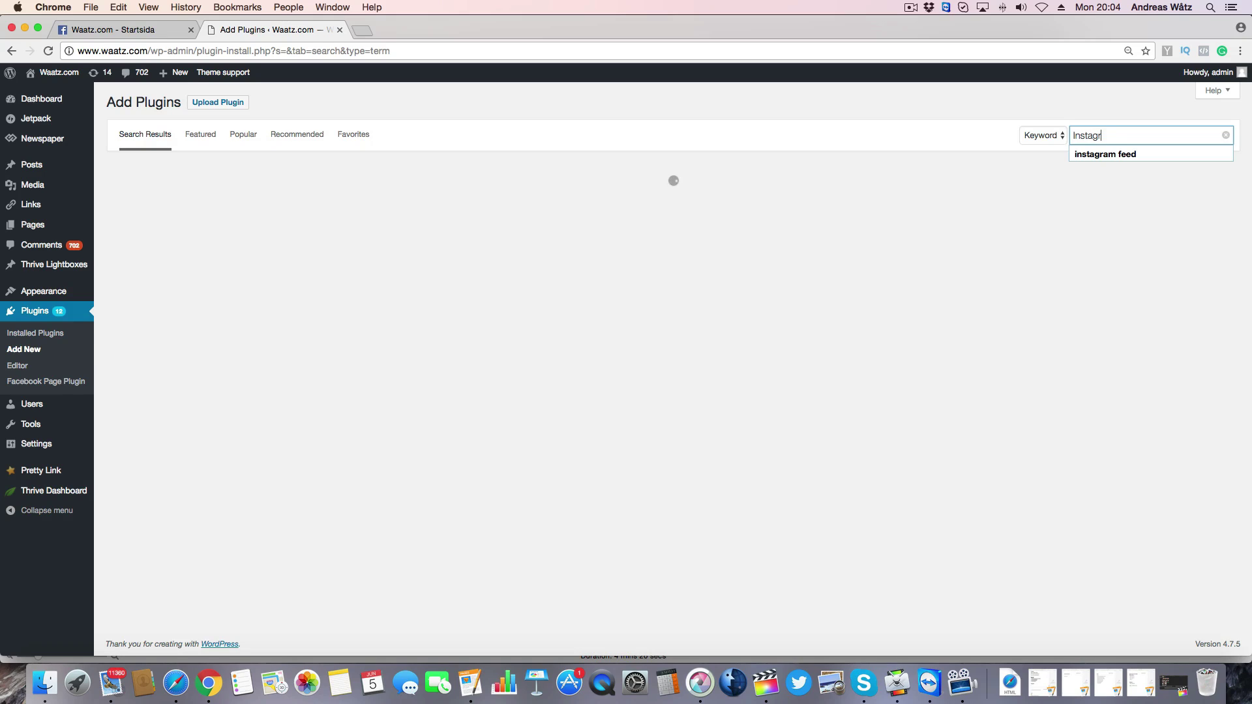
{"action": "type", "text": "am feed"}
{"action": "key", "text": "Return"}
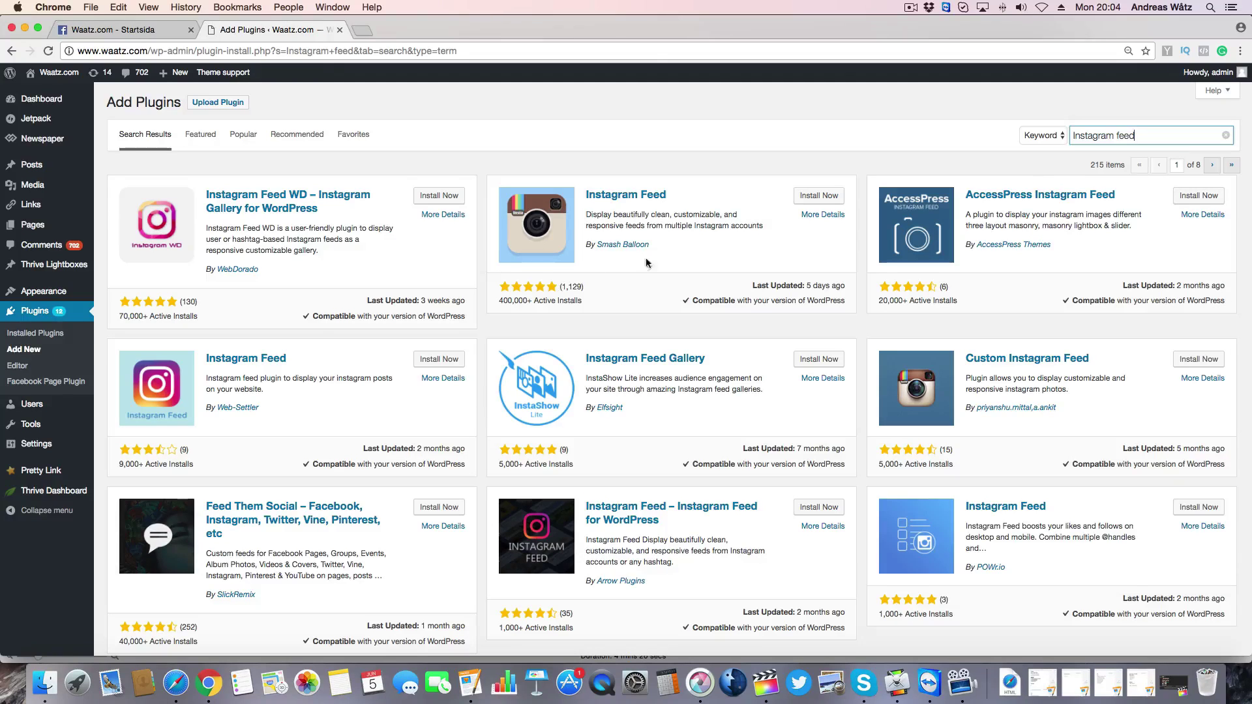
- Install Smash Balloon's Instagram Feed plugin and activate it
{"action": "left_click", "coordinate": [817, 197]}
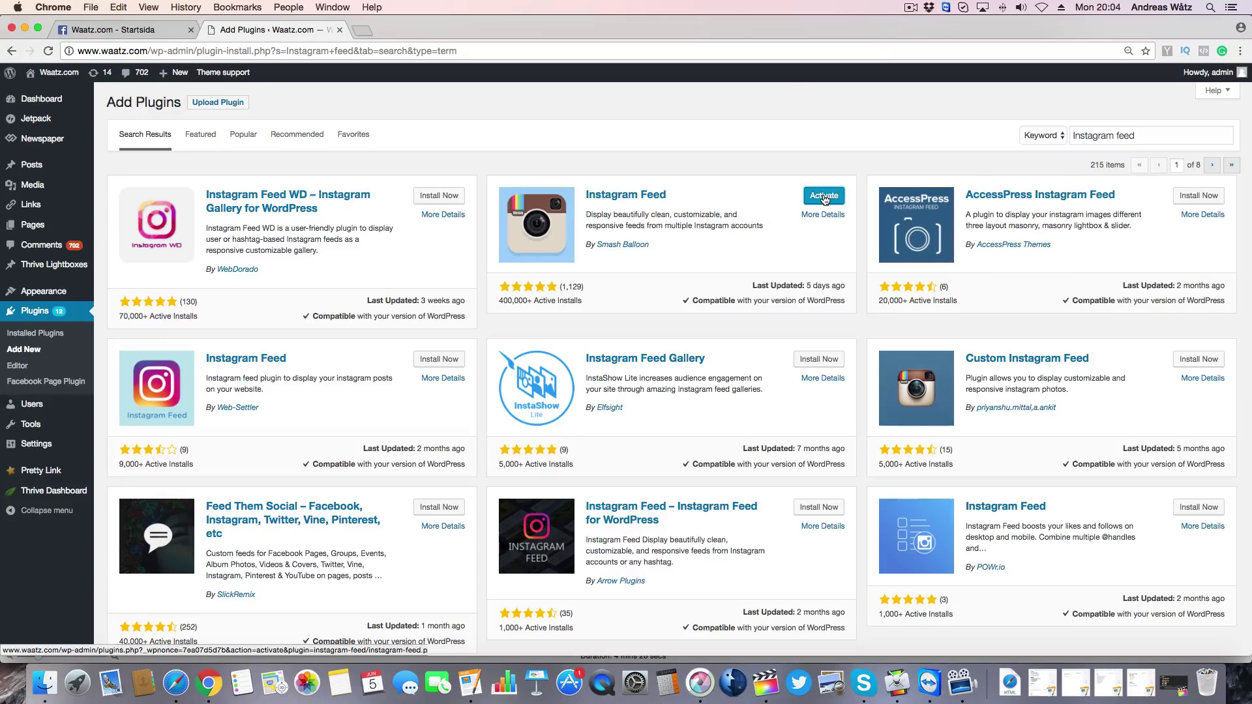
{"action": "left_click", "coordinate": [824, 196]}
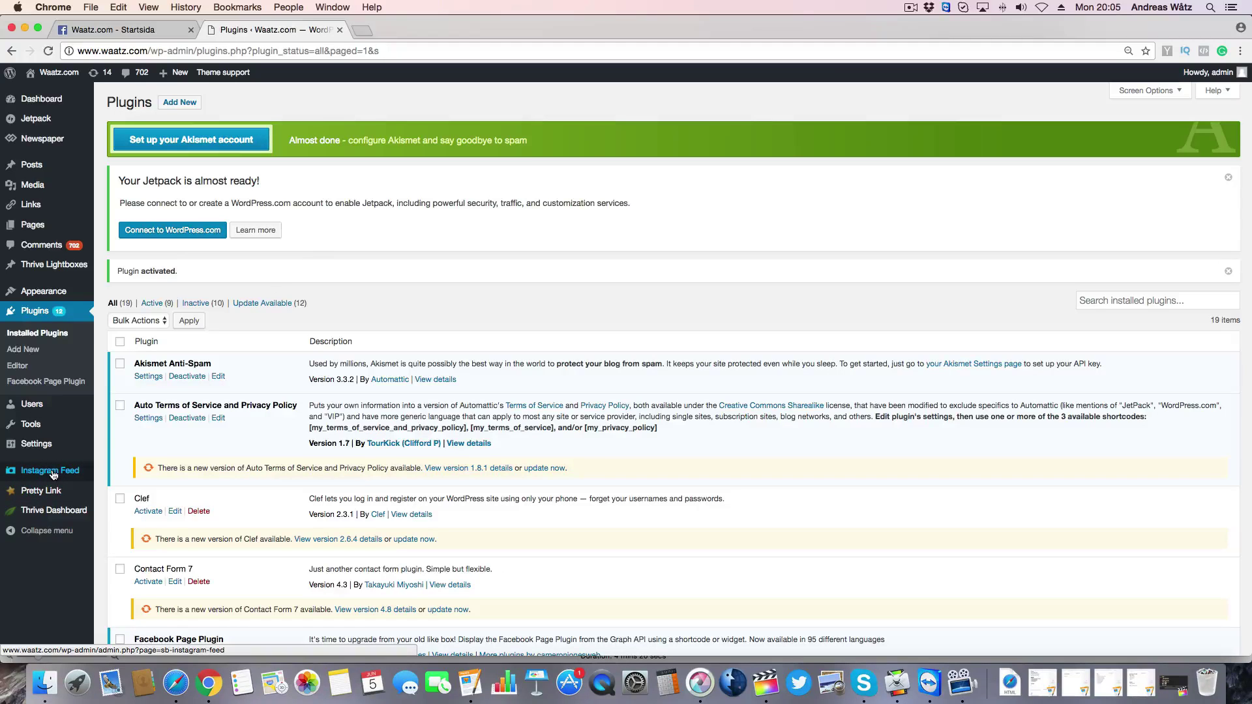
- Open Instagram Feed settings and log in to Instagram to generate an access token and user ID
{"action": "left_click", "coordinate": [54, 472]}
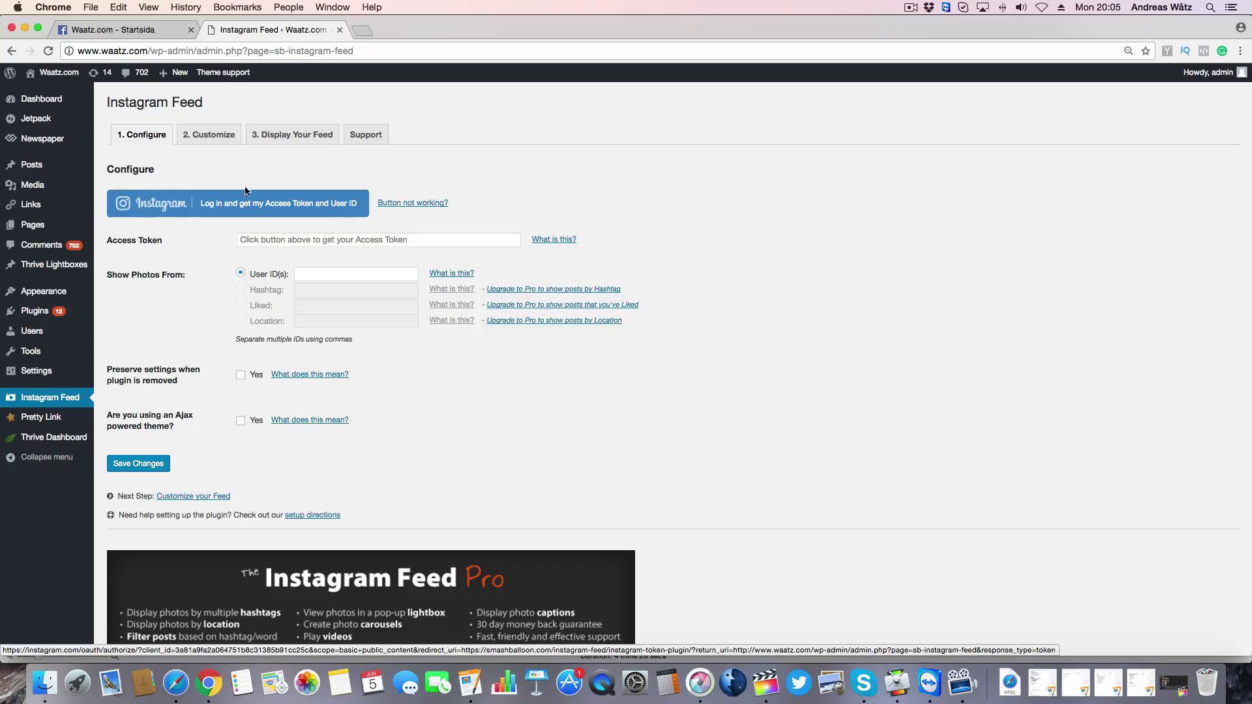
{"action": "left_click", "coordinate": [220, 206]}
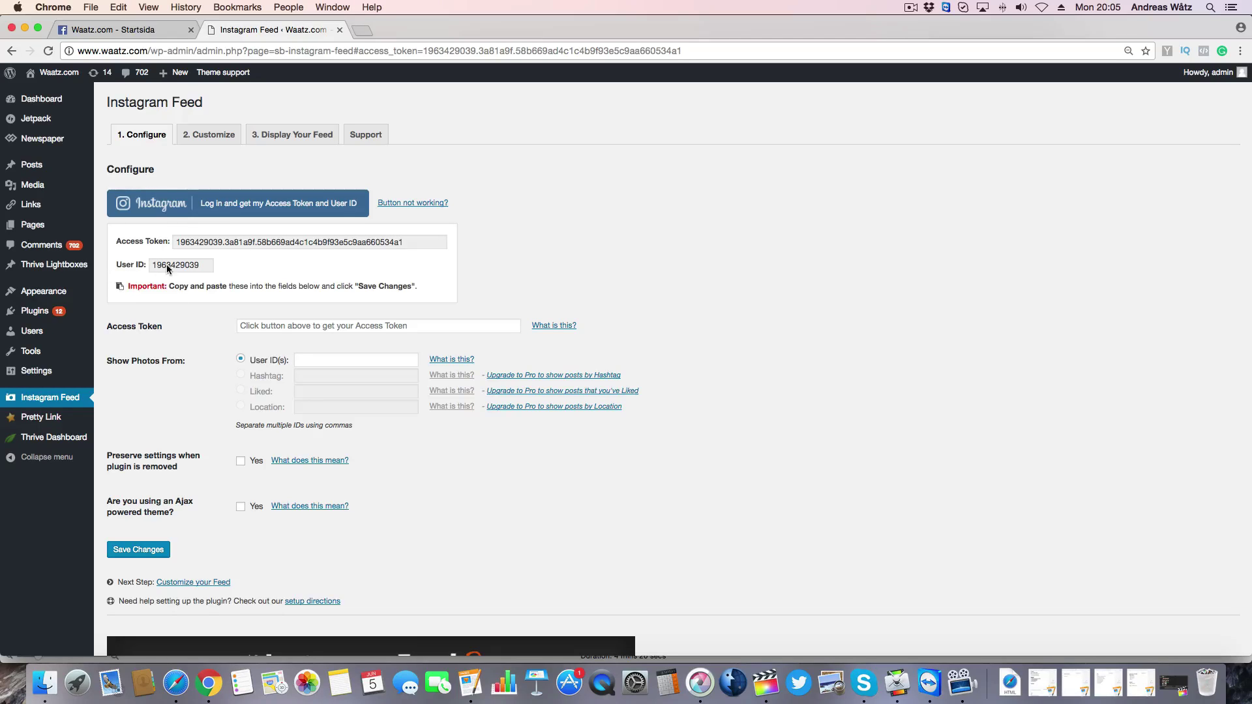
- Copy the generated access token into the Access Token field
{"action": "scroll", "coordinate": [178, 268], "scroll_direction": "down", "scroll_amount": 1}
{"action": "scroll", "coordinate": [179, 268], "scroll_direction": "down", "scroll_amount": 2}
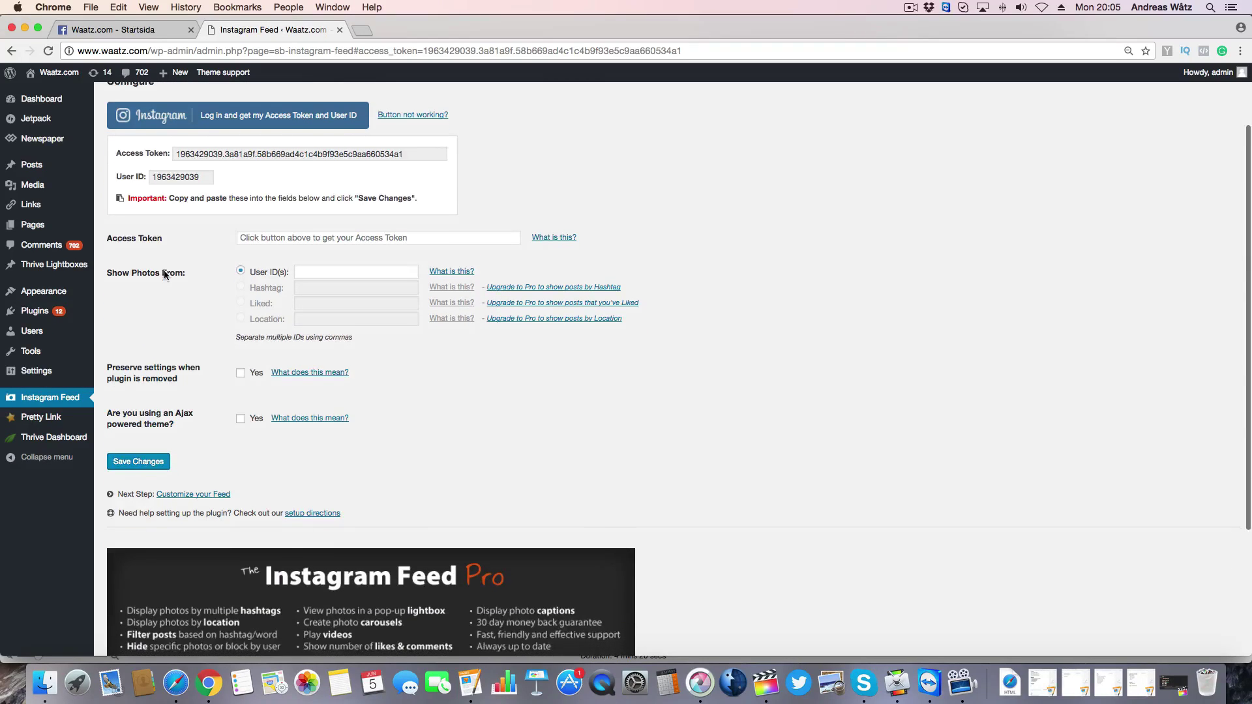
{"action": "left_click_drag", "start_coordinate": [415, 182], "coordinate": [171, 179]}
{"action": "right_click", "coordinate": [202, 178]}
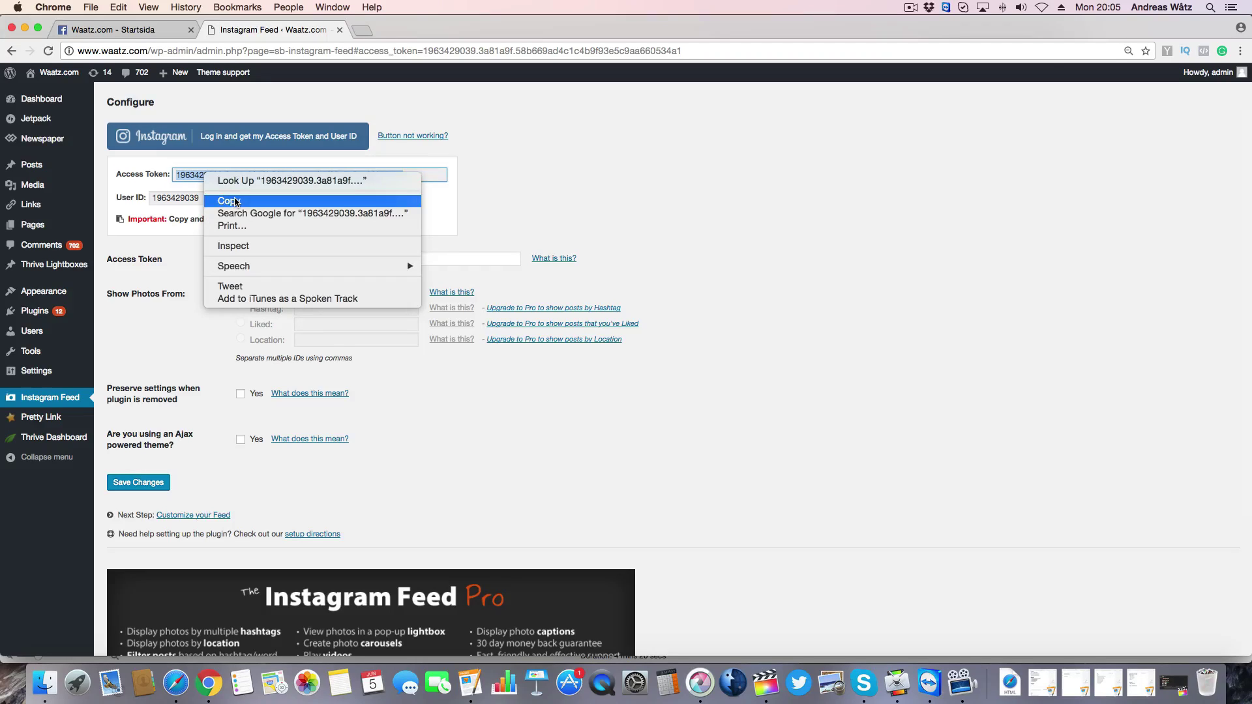
{"action": "left_click", "coordinate": [234, 199]}
{"action": "left_click", "coordinate": [281, 258]}
{"action": "right_click", "coordinate": [282, 259]}
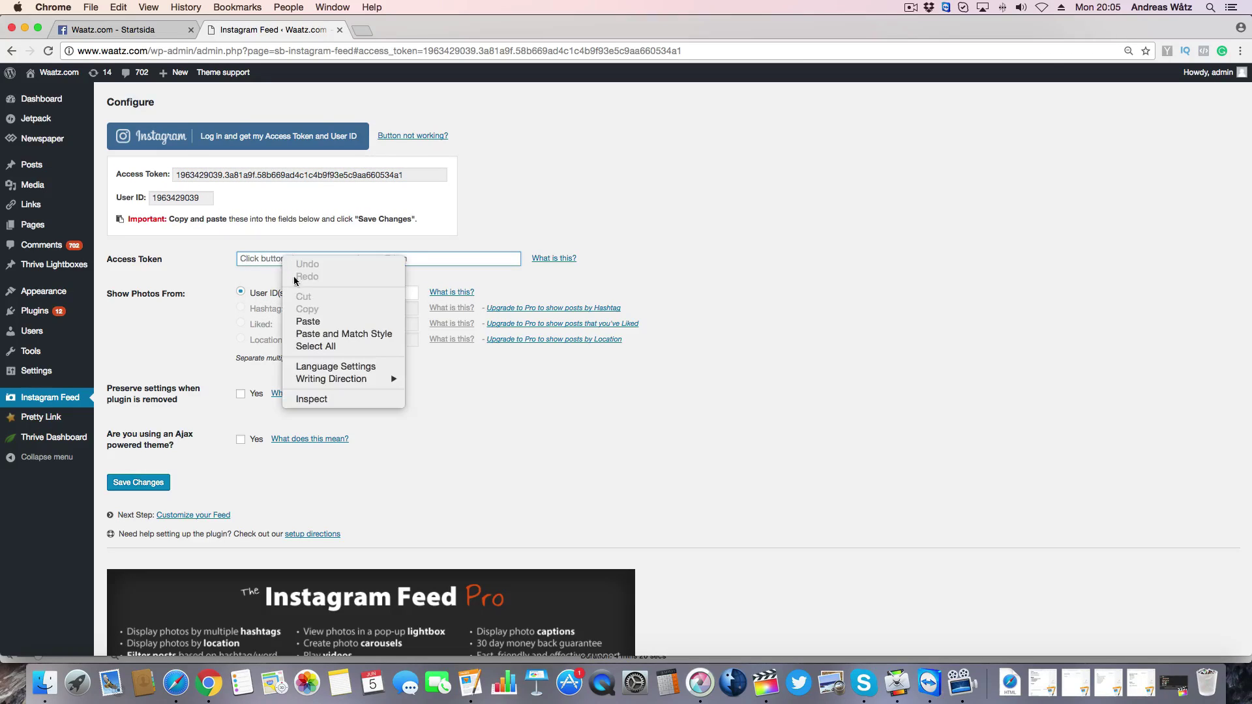
{"action": "left_click", "coordinate": [308, 320]}
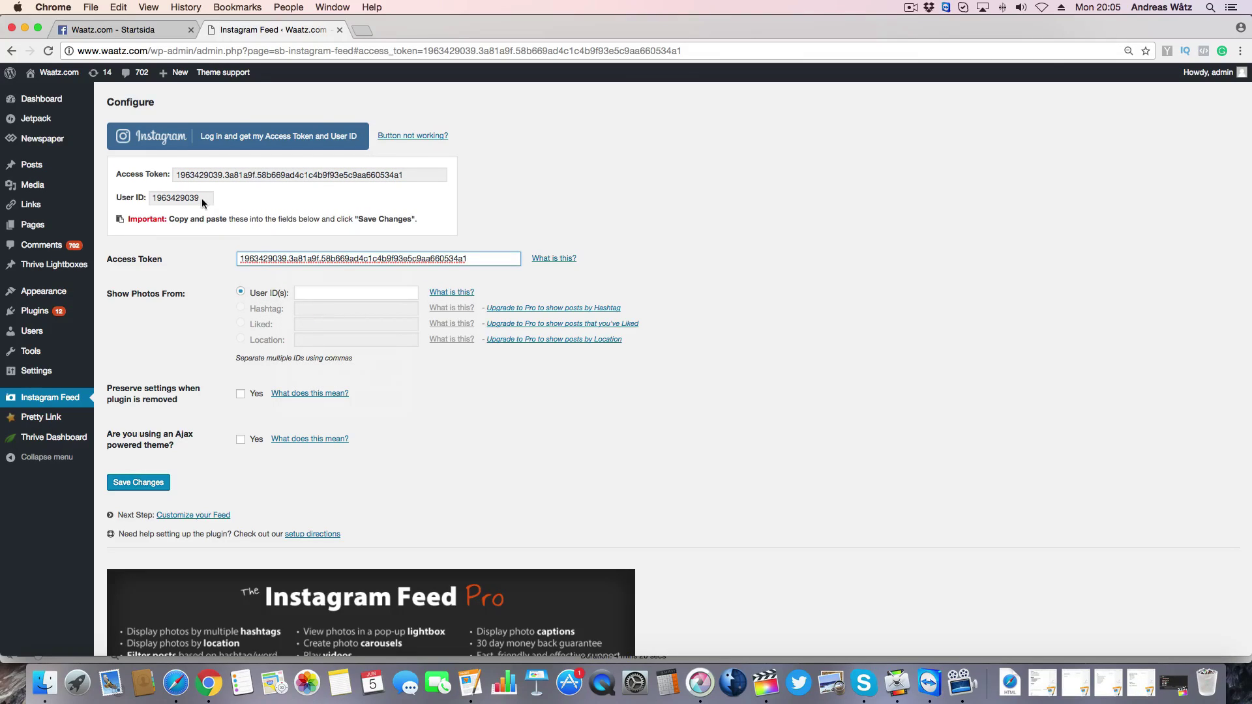
- Copy the generated user ID into the User ID(s) field
{"action": "left_click_drag", "start_coordinate": [203, 203], "coordinate": [138, 199]}
{"action": "right_click", "coordinate": [163, 198]}
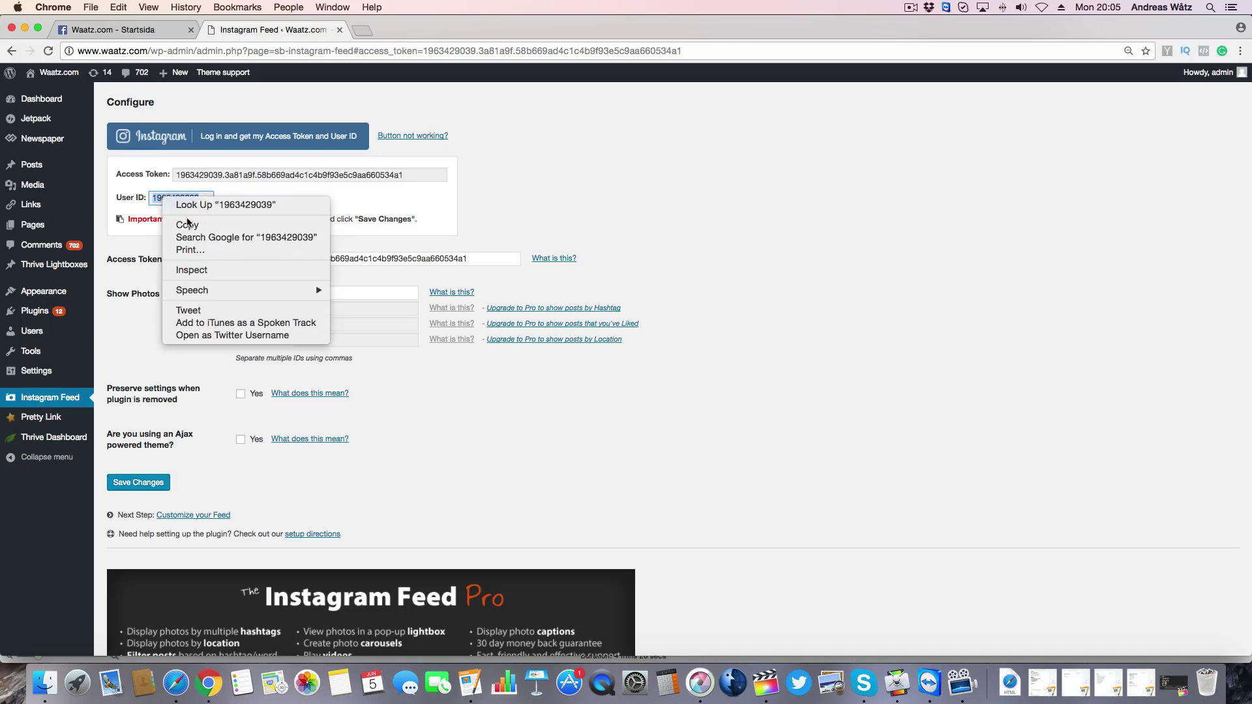
{"action": "left_click", "coordinate": [187, 225]}
{"action": "left_click", "coordinate": [306, 293]}
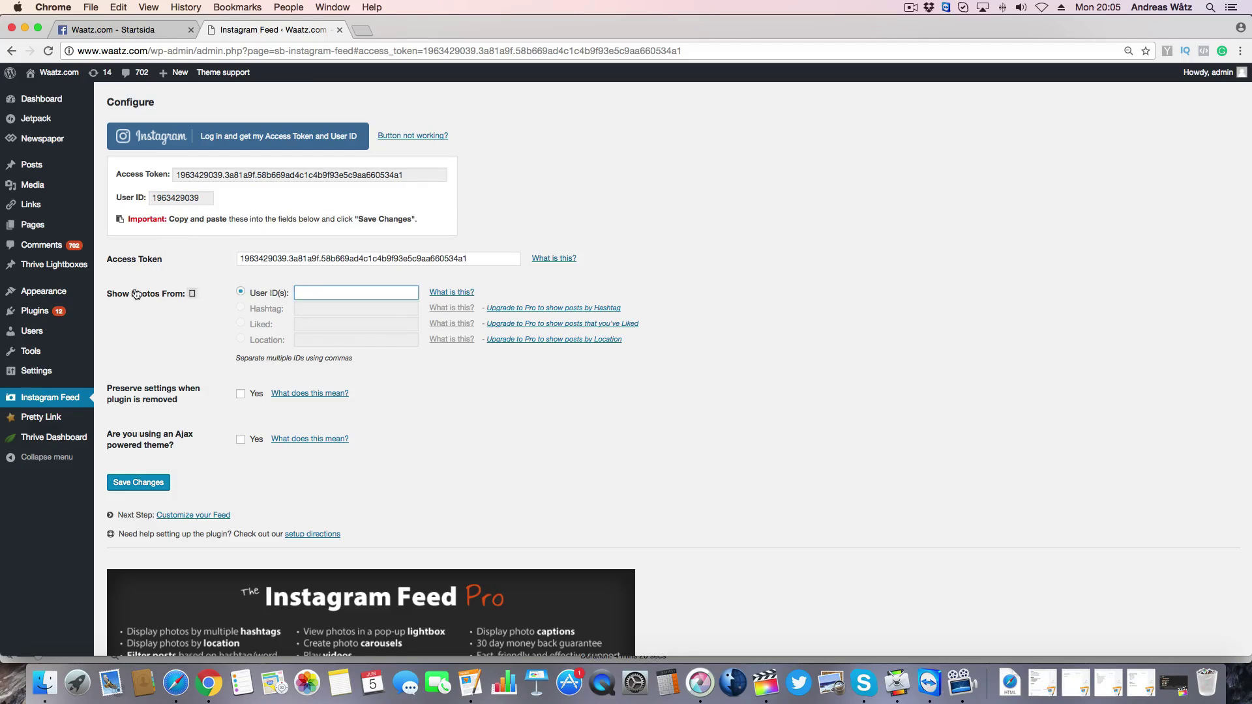
{"action": "right_click", "coordinate": [317, 293]}
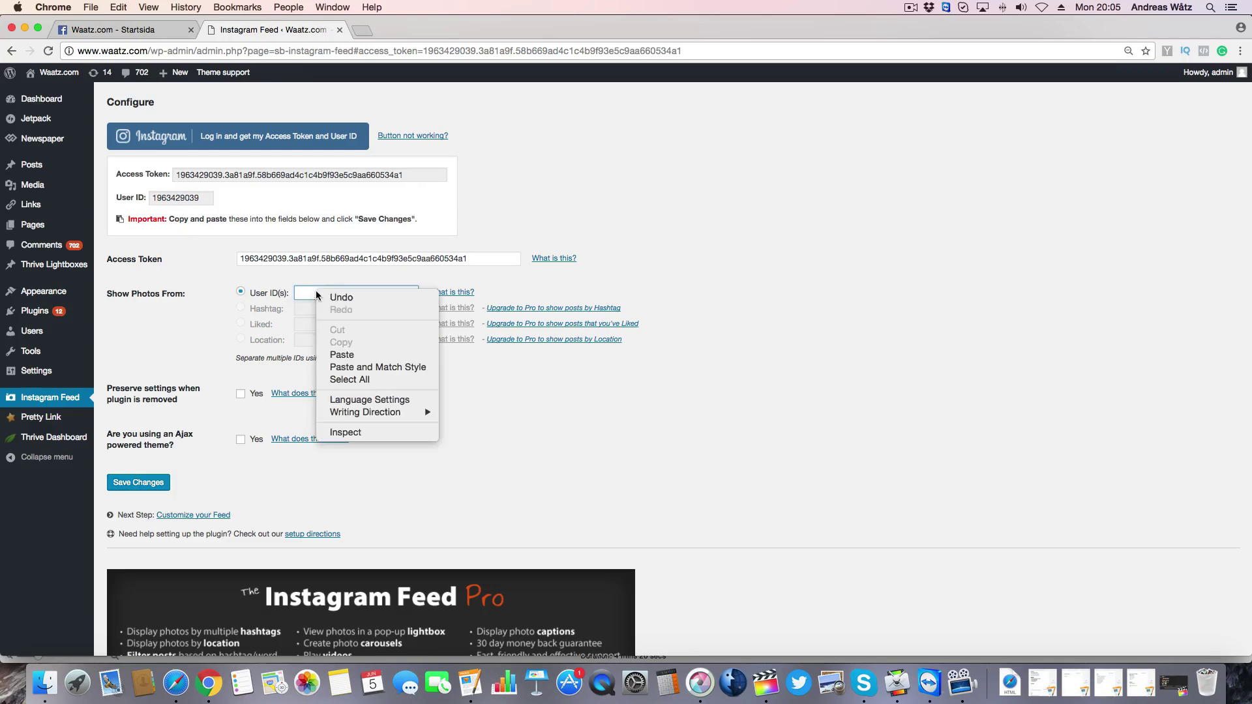
{"action": "left_click", "coordinate": [341, 356]}
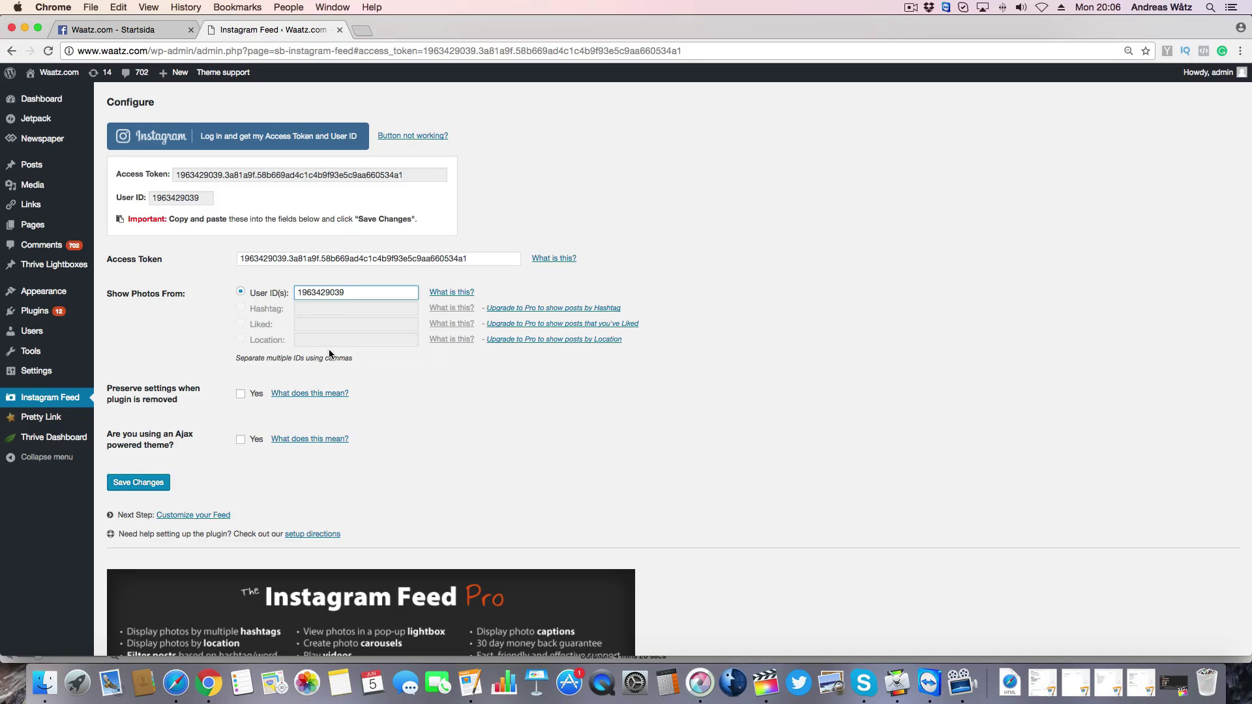
- Save the feed configuration and switch to the 2. Customize settings
{"action": "scroll", "coordinate": [329, 354], "scroll_direction": "down", "scroll_amount": 3}
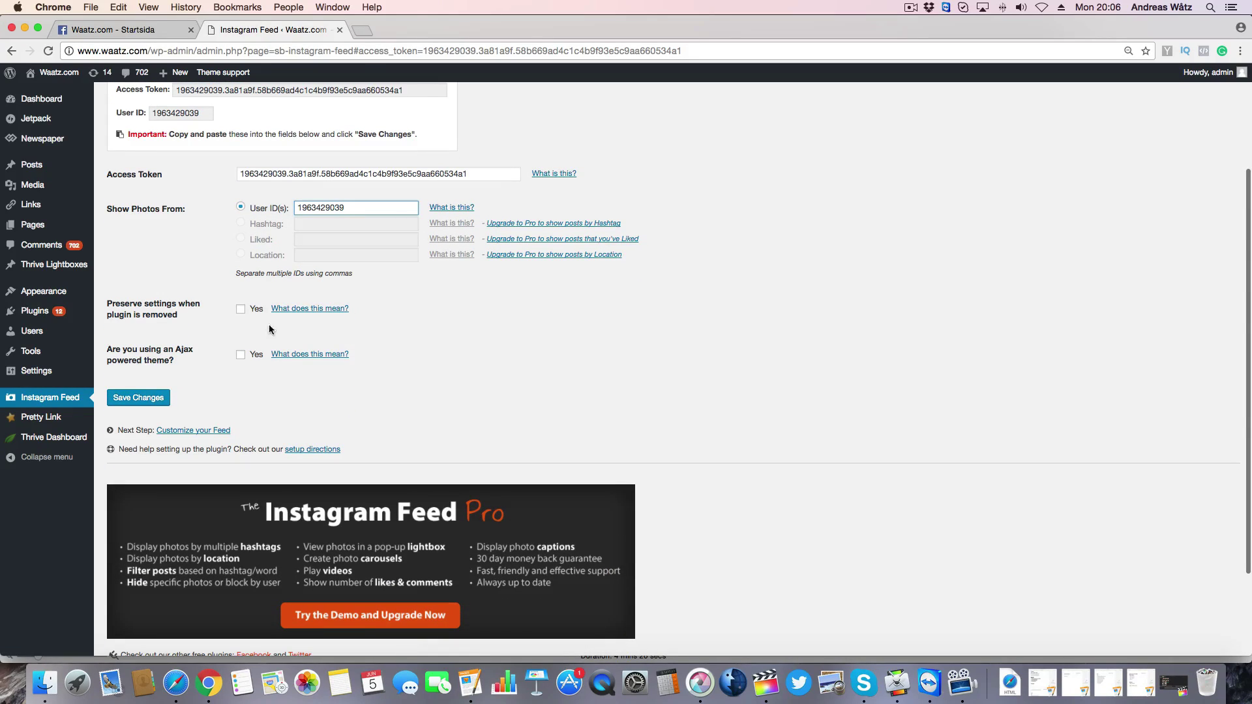
{"action": "left_click", "coordinate": [149, 400]}
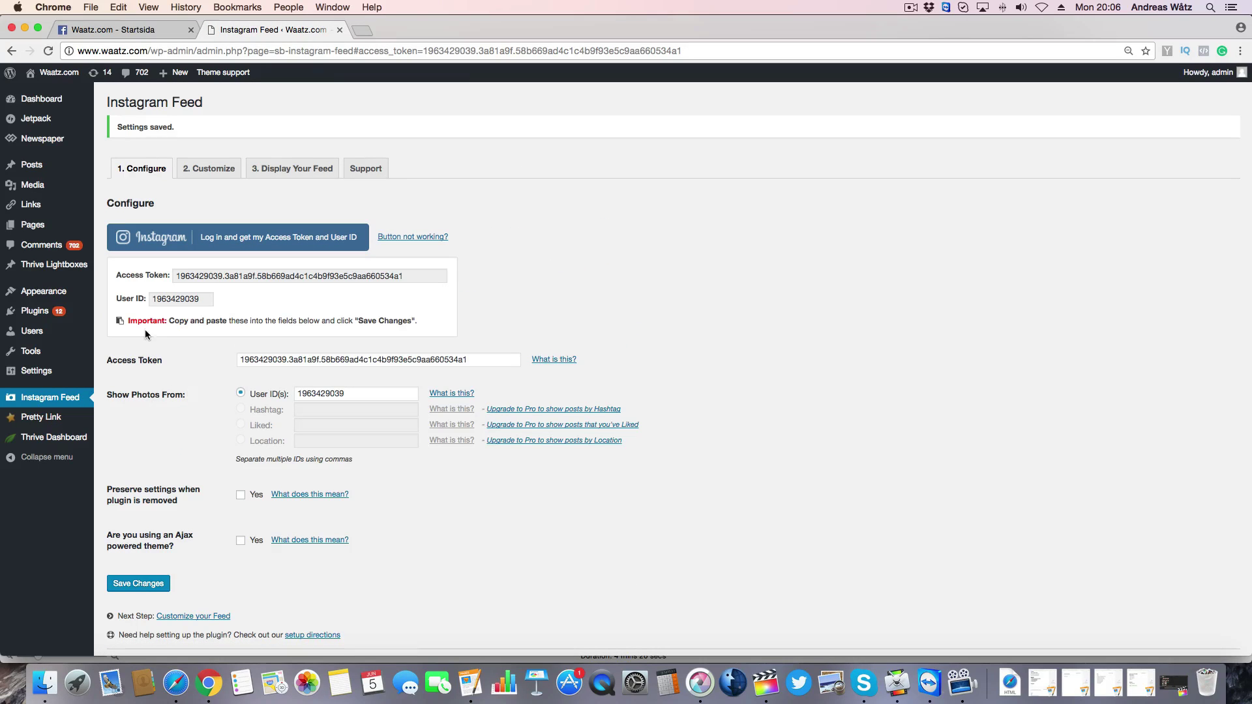
{"action": "left_click", "coordinate": [209, 170]}
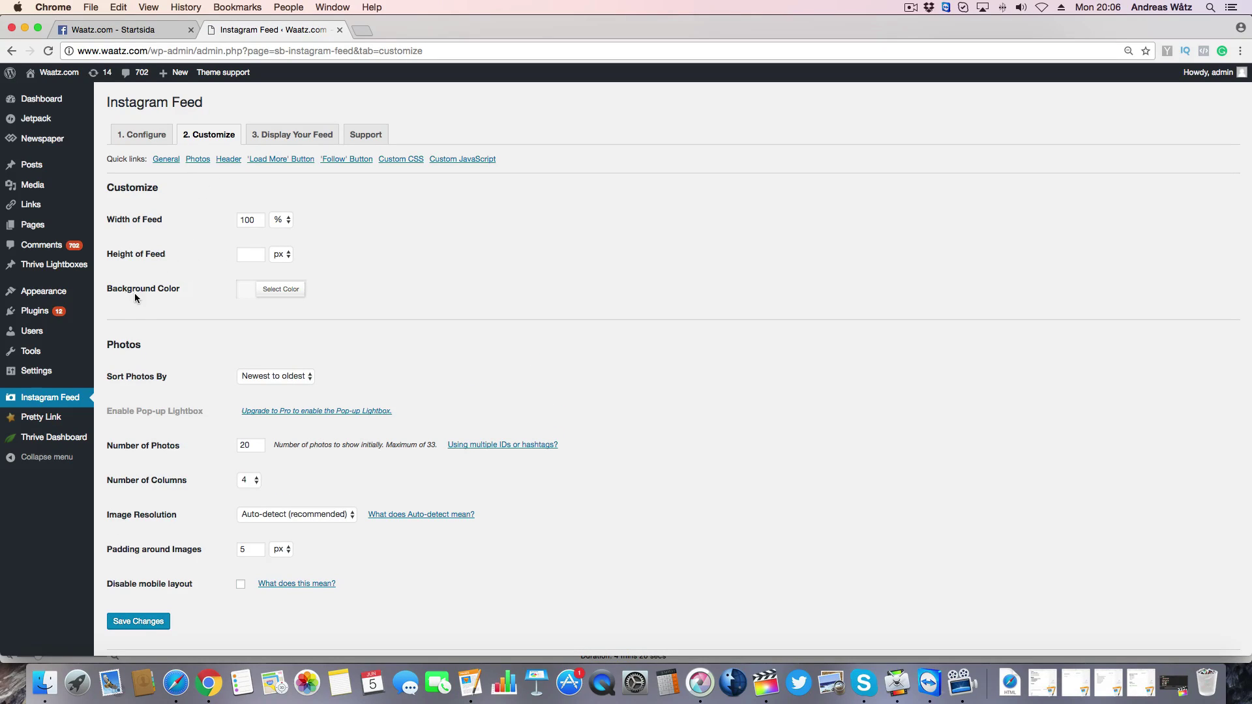
- Keep newest-to-oldest photo sorting and set Number of Photos to 9
{"action": "scroll", "coordinate": [163, 297], "scroll_direction": "down", "scroll_amount": 4}
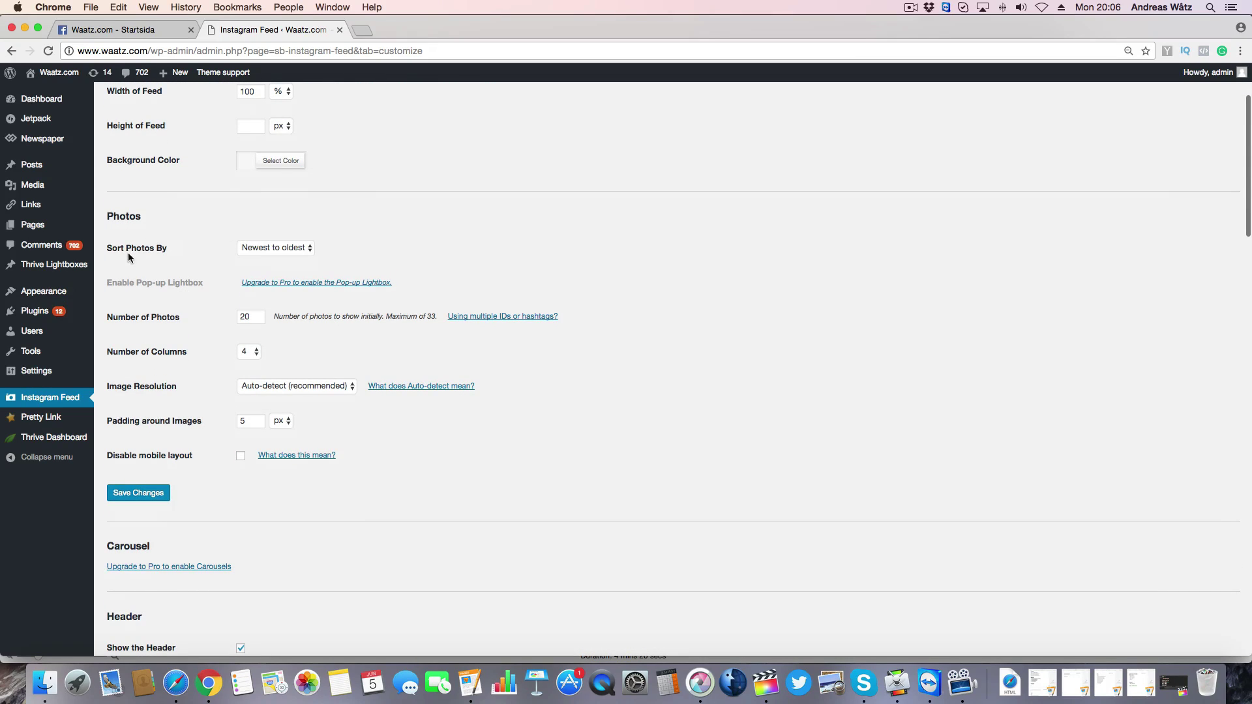
{"action": "left_click", "coordinate": [287, 248]}
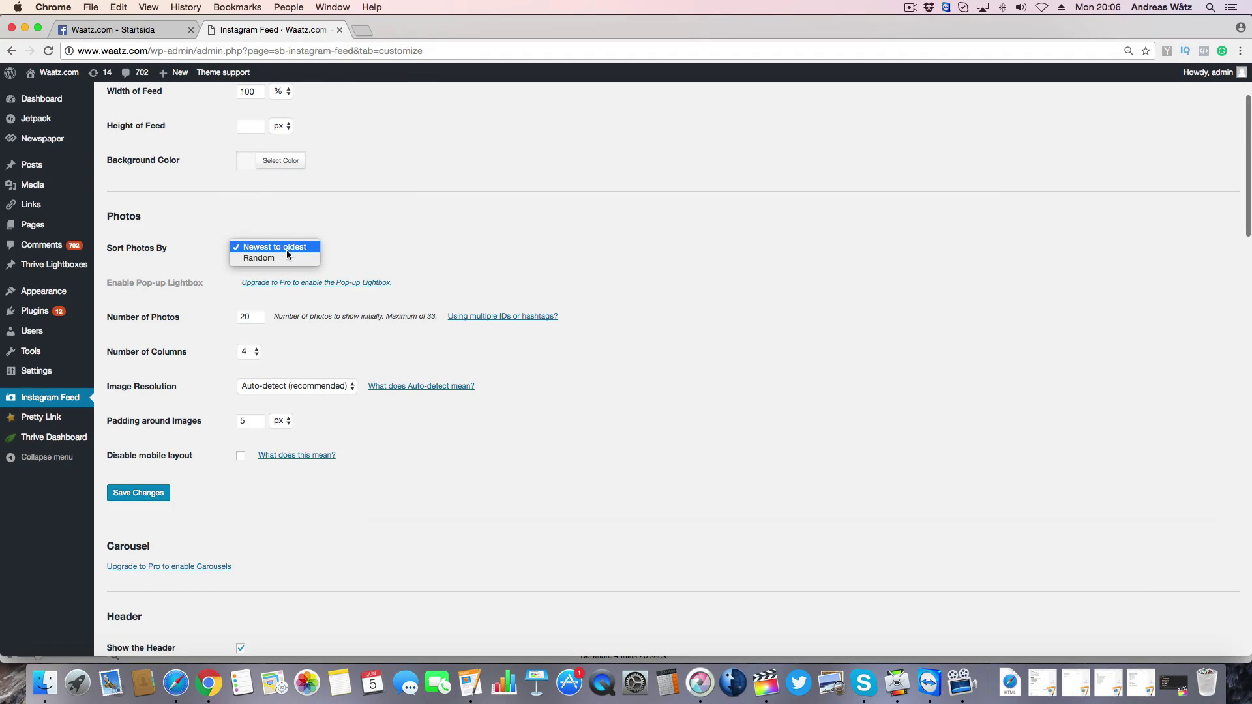
{"action": "left_click", "coordinate": [197, 257]}
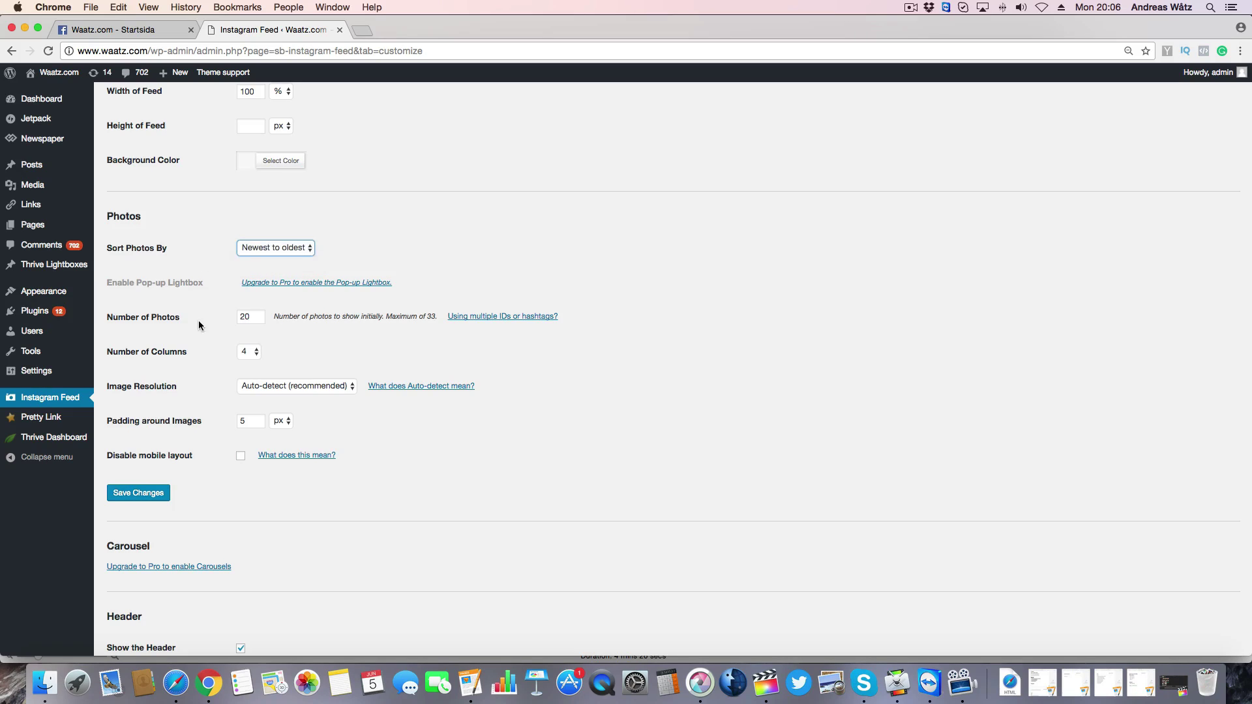
{"action": "scroll", "coordinate": [189, 300], "scroll_direction": "down", "scroll_amount": 2}
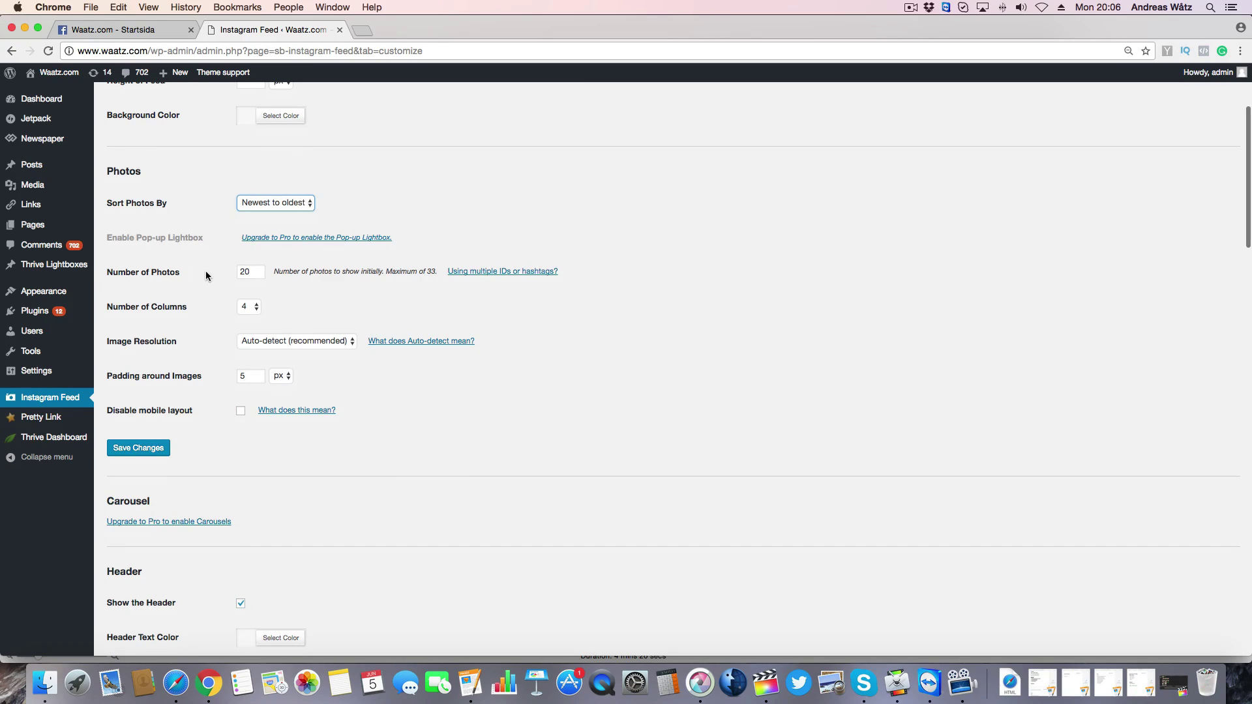
{"action": "left_click_drag", "start_coordinate": [253, 273], "coordinate": [229, 274]}
{"action": "type", "text": "9"}
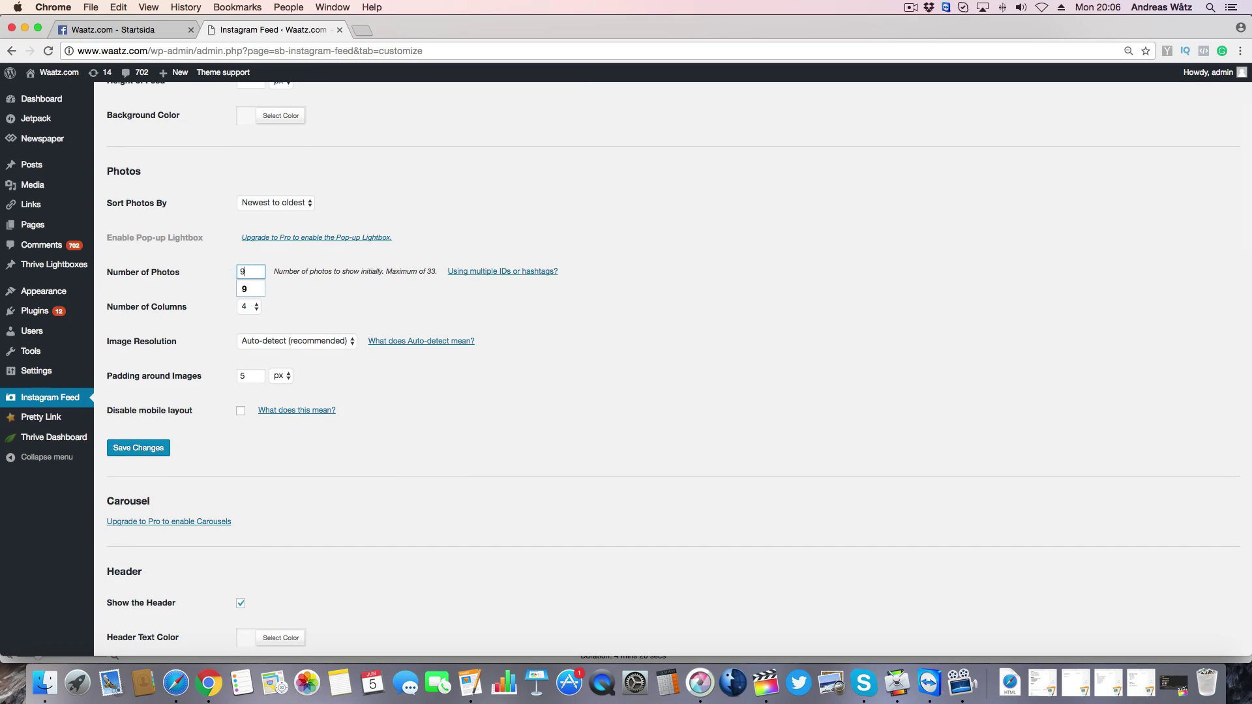
{"action": "left_click", "coordinate": [251, 288]}
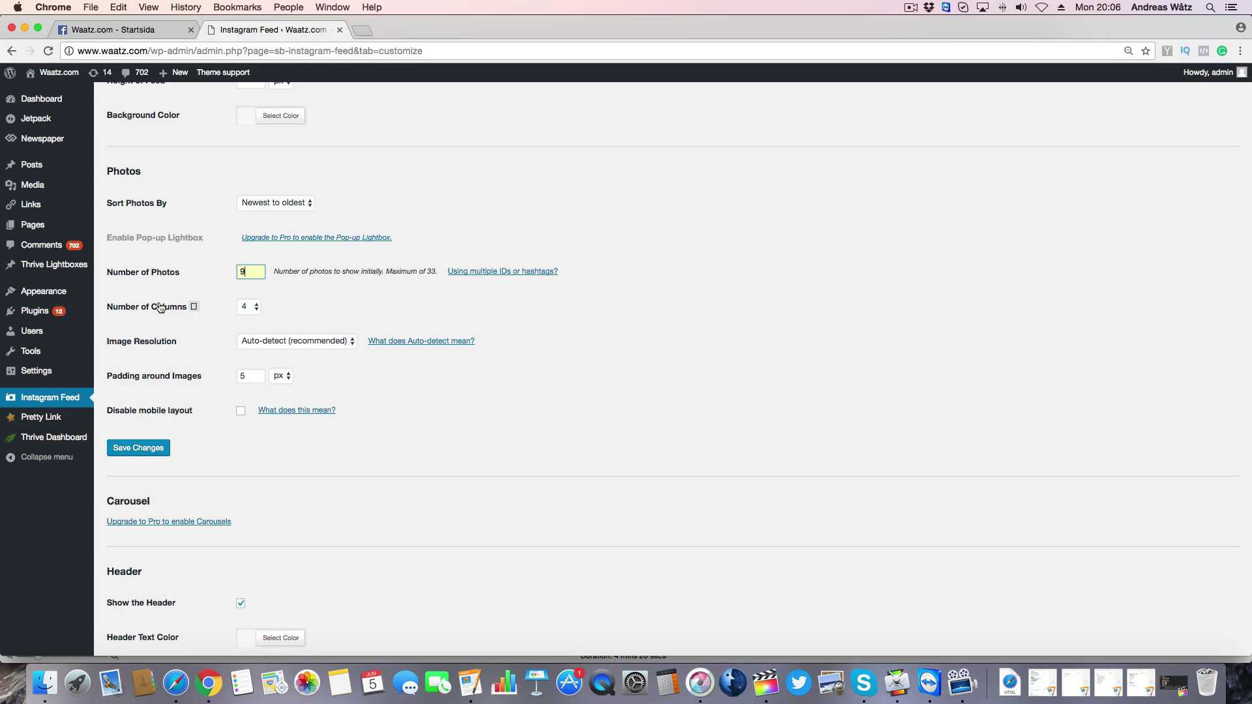
- Set Number of Columns to 3 and save the photo settings
{"action": "left_click", "coordinate": [243, 307]}
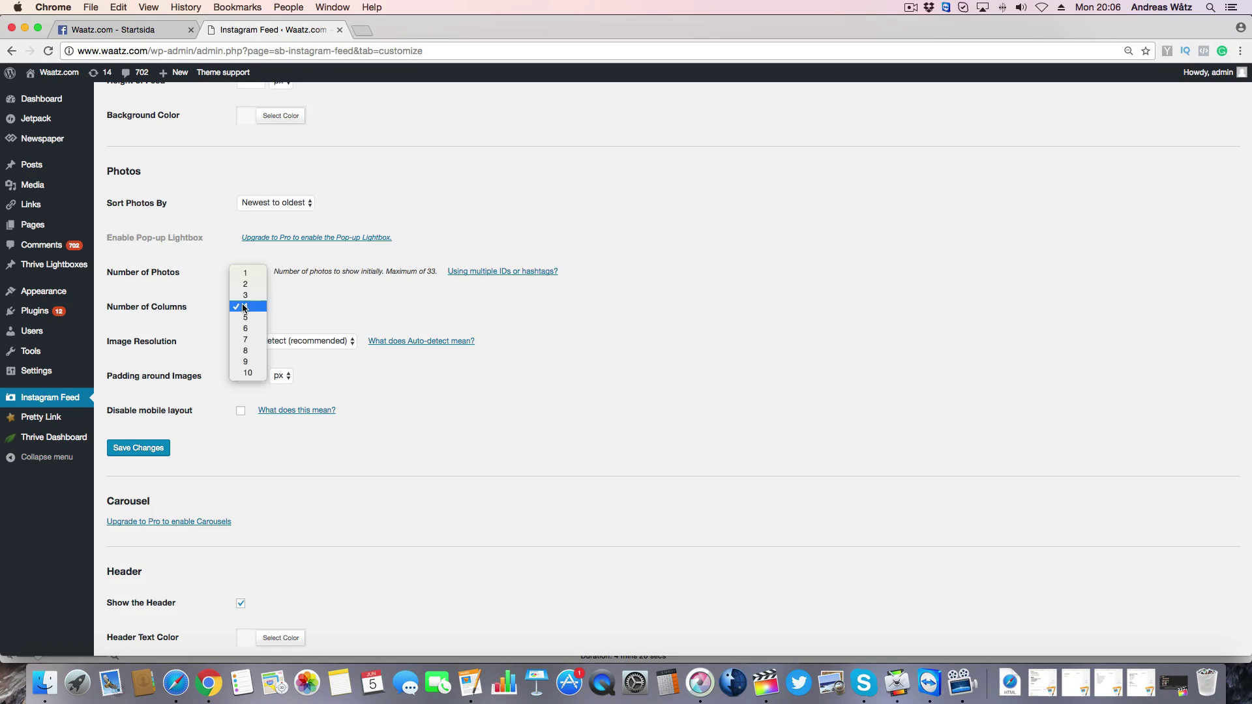
{"action": "left_click", "coordinate": [250, 296]}
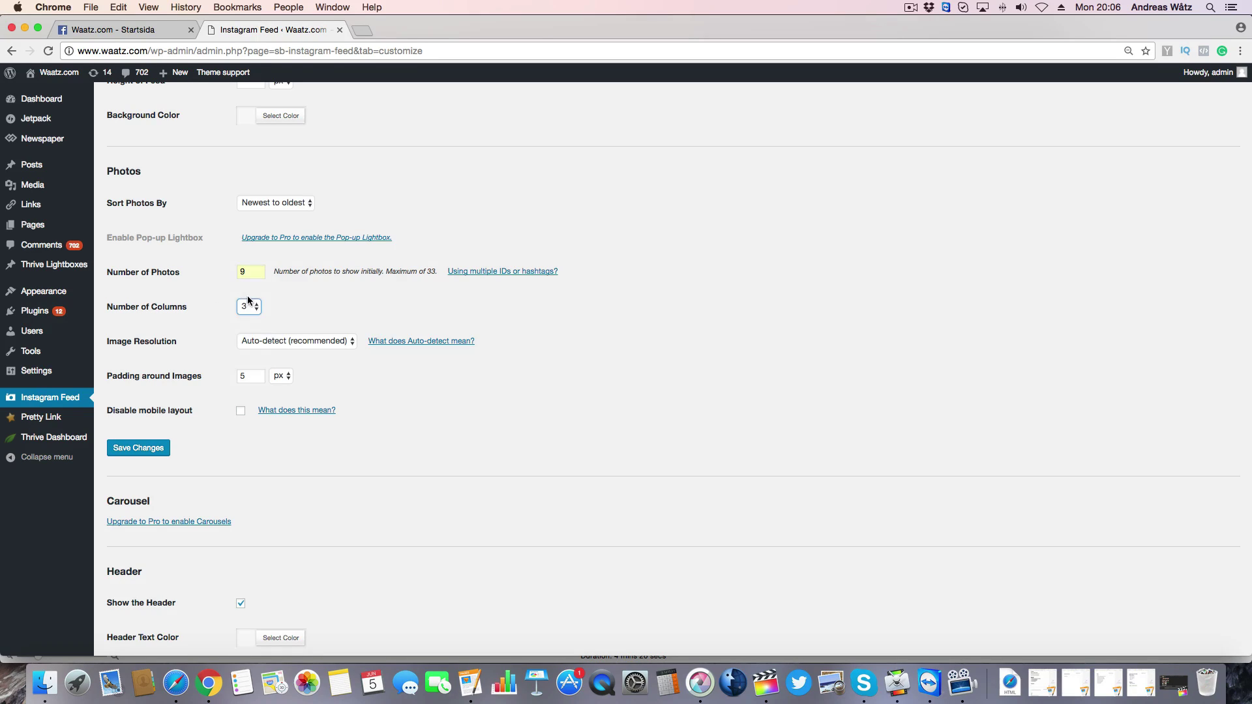
{"action": "left_click", "coordinate": [225, 423]}
{"action": "left_click", "coordinate": [150, 451]}
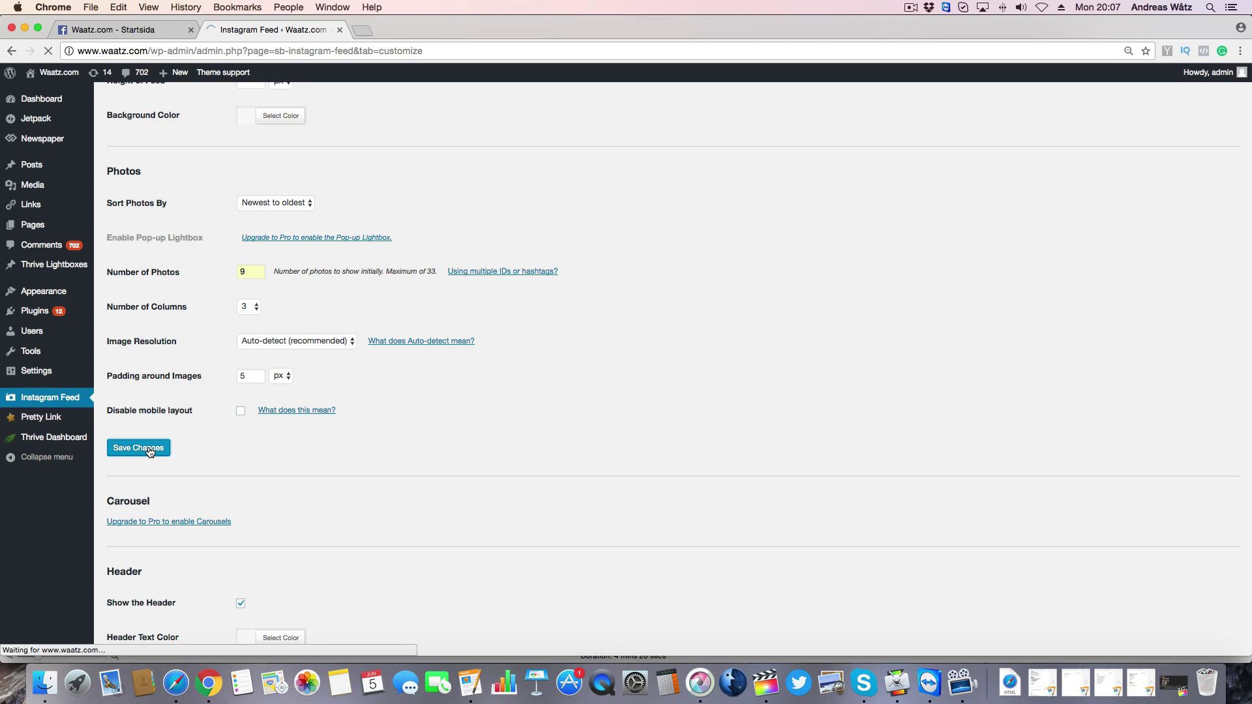
{"action": "scroll", "coordinate": [187, 327], "scroll_direction": "down", "scroll_amount": 5}
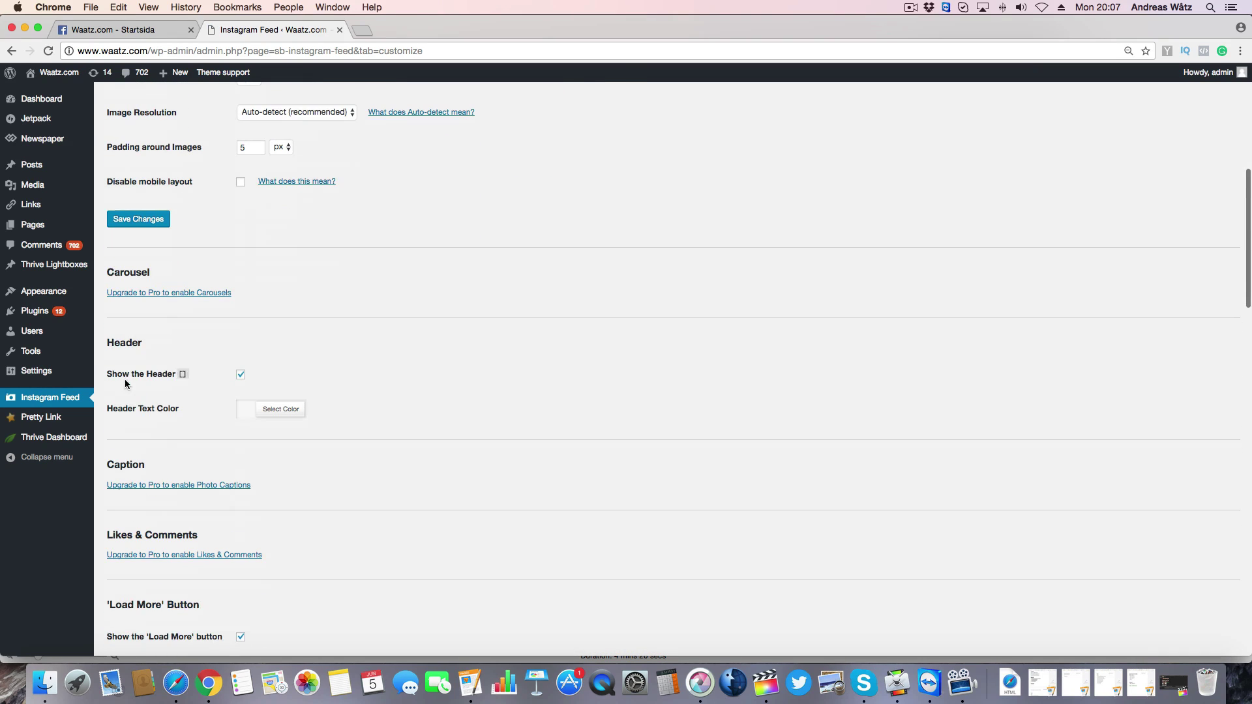
- Replace the 'Load More...' button text with 'Watch More!' and save
{"action": "scroll", "coordinate": [157, 398], "scroll_direction": "down", "scroll_amount": 4}
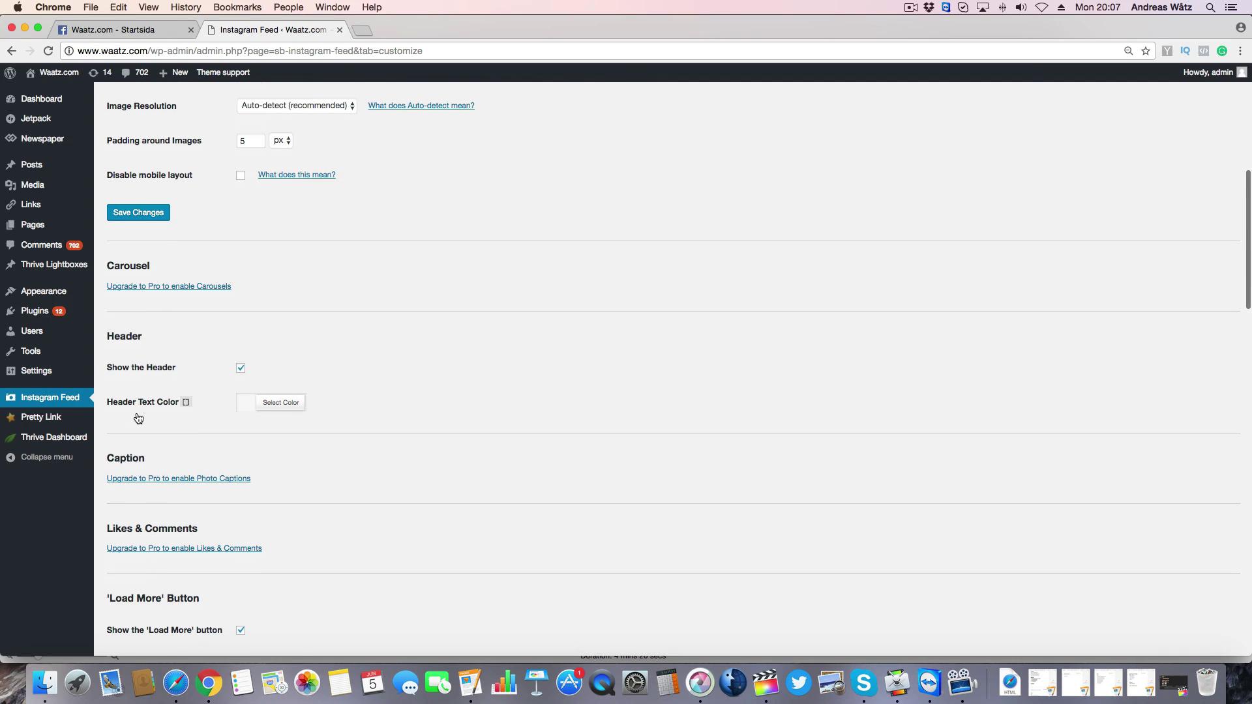
{"action": "scroll", "coordinate": [169, 381], "scroll_direction": "down", "scroll_amount": 1}
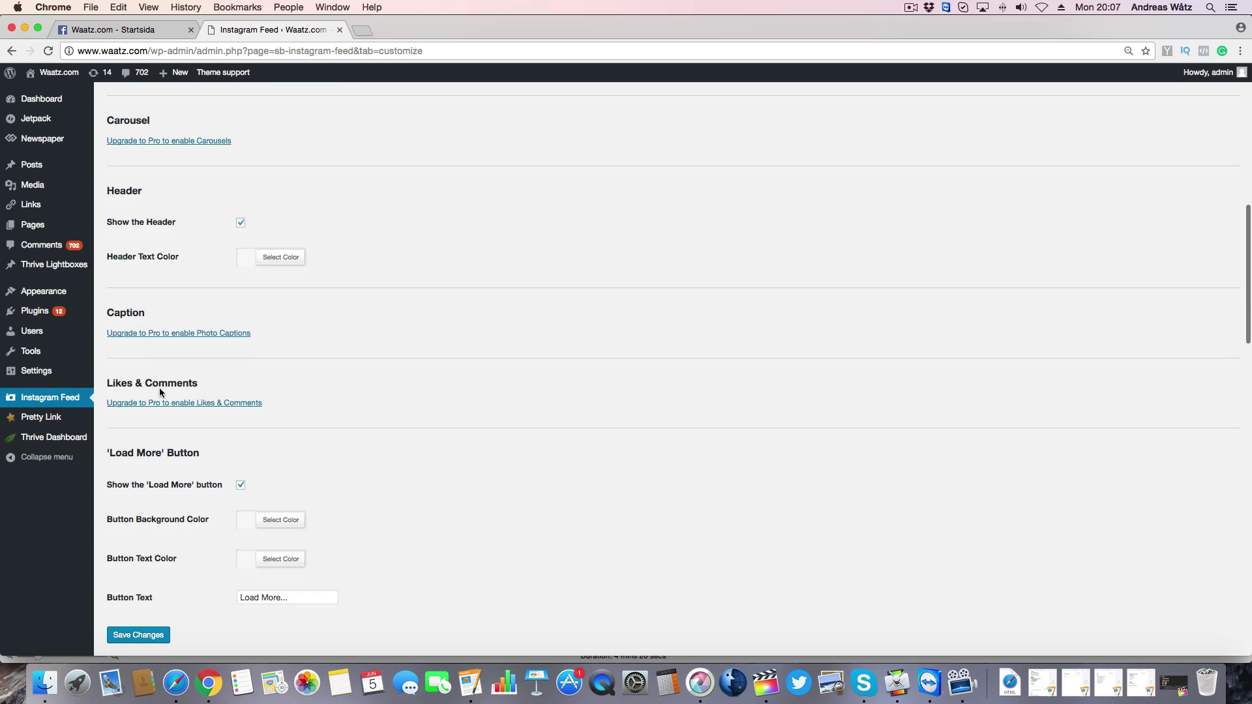
{"action": "scroll", "coordinate": [178, 386], "scroll_direction": "down", "scroll_amount": 4}
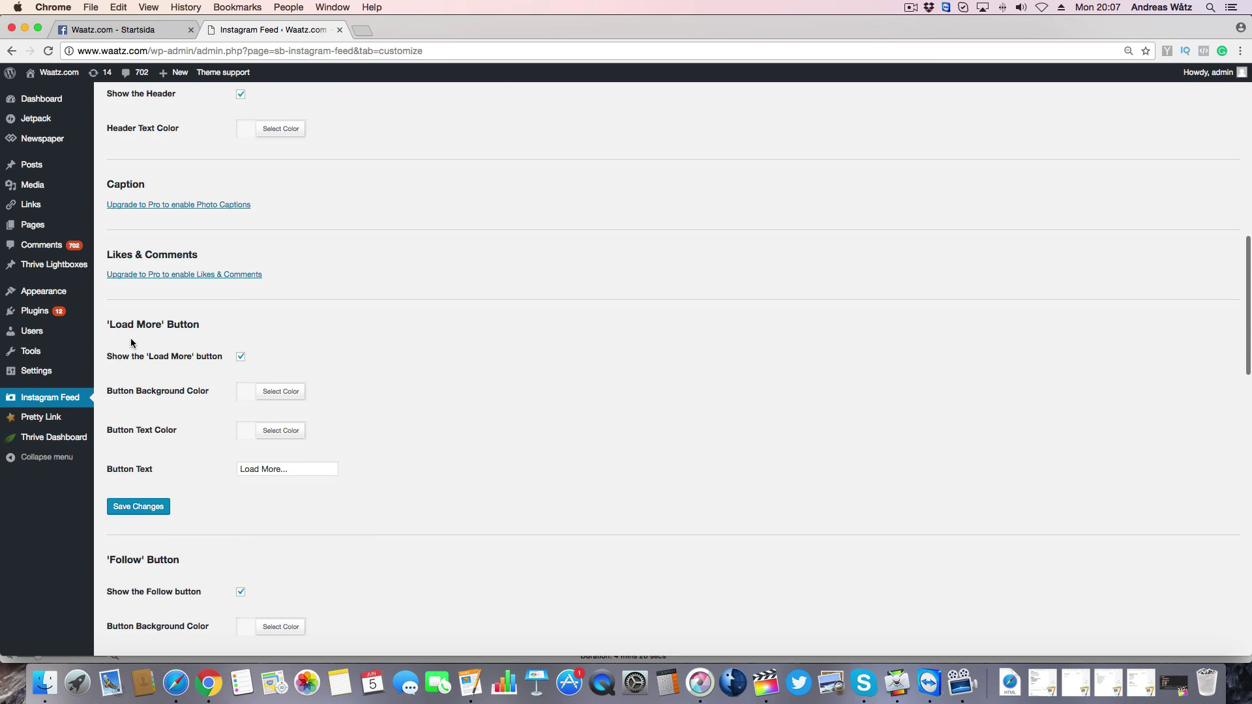
{"action": "scroll", "coordinate": [176, 331], "scroll_direction": "down", "scroll_amount": 4}
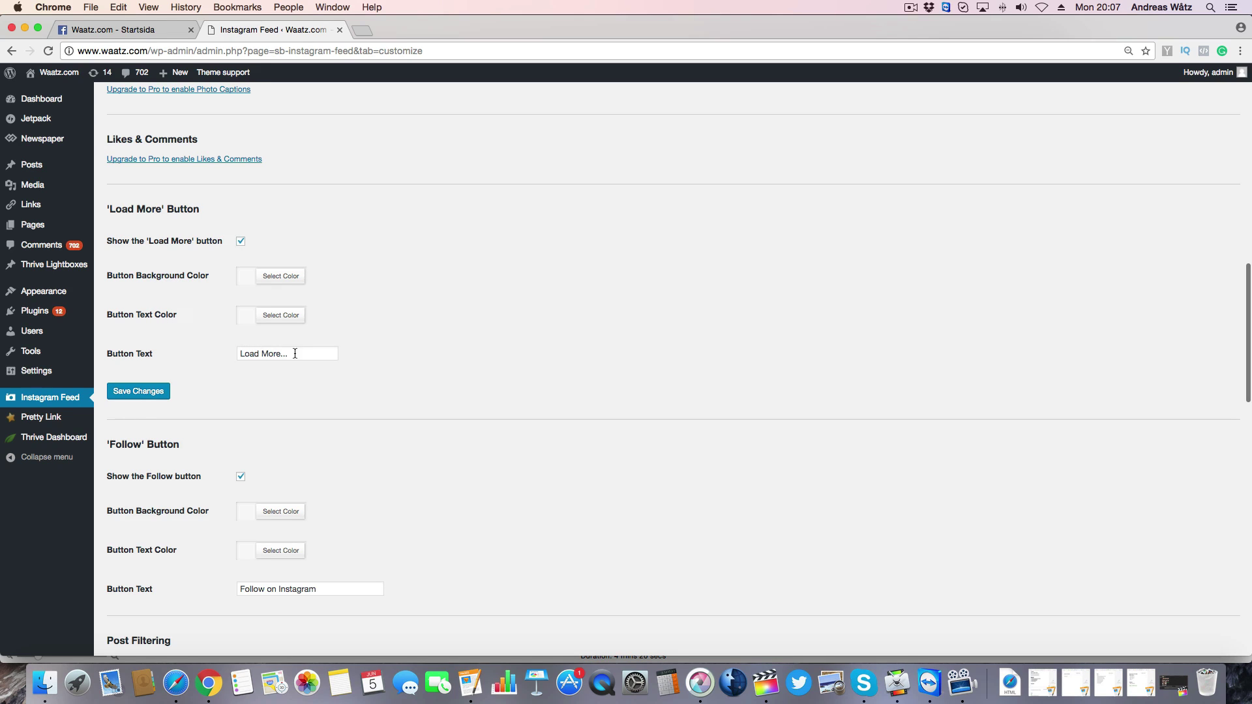
{"action": "left_click_drag", "start_coordinate": [293, 354], "coordinate": [225, 348]}
{"action": "key", "text": "BackSpace"}
{"action": "type", "text": "Watch"}
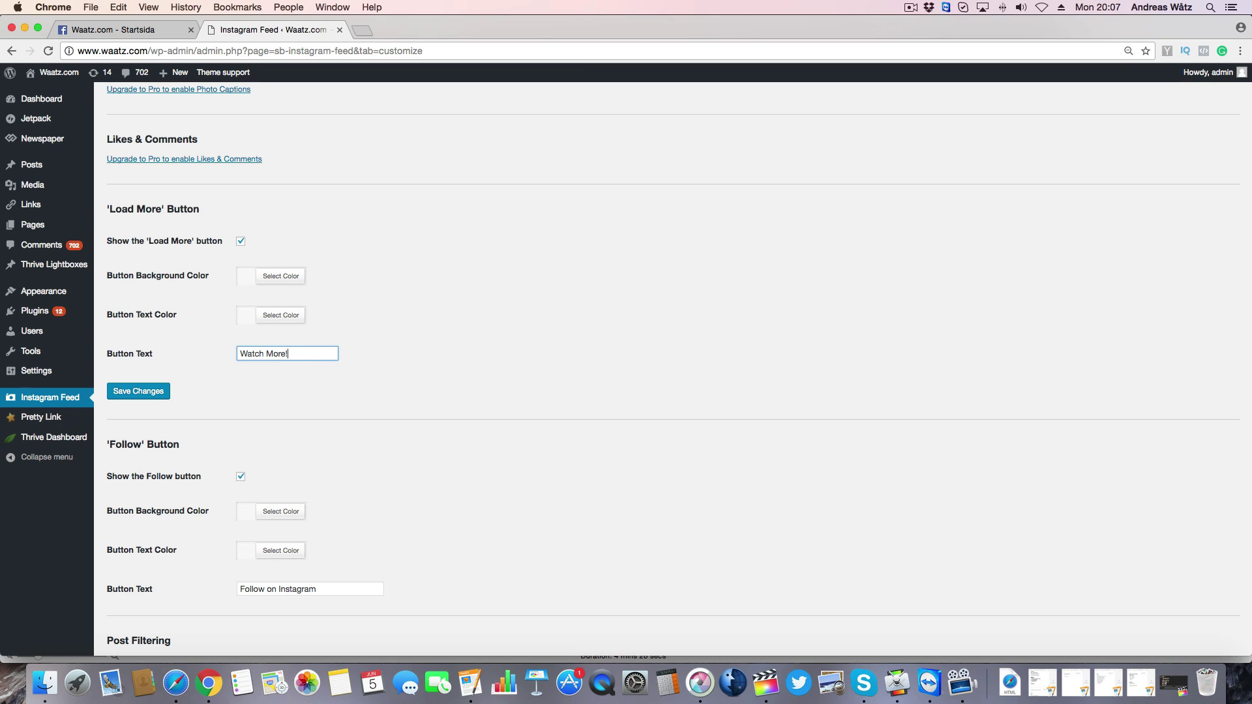
{"action": "left_click", "coordinate": [117, 390]}
{"action": "scroll", "coordinate": [212, 401], "scroll_direction": "down", "scroll_amount": 1}
- Scroll through the remaining Customize options and back up to the Settings saved notice
{"action": "scroll", "coordinate": [212, 402], "scroll_direction": "down", "scroll_amount": 2}
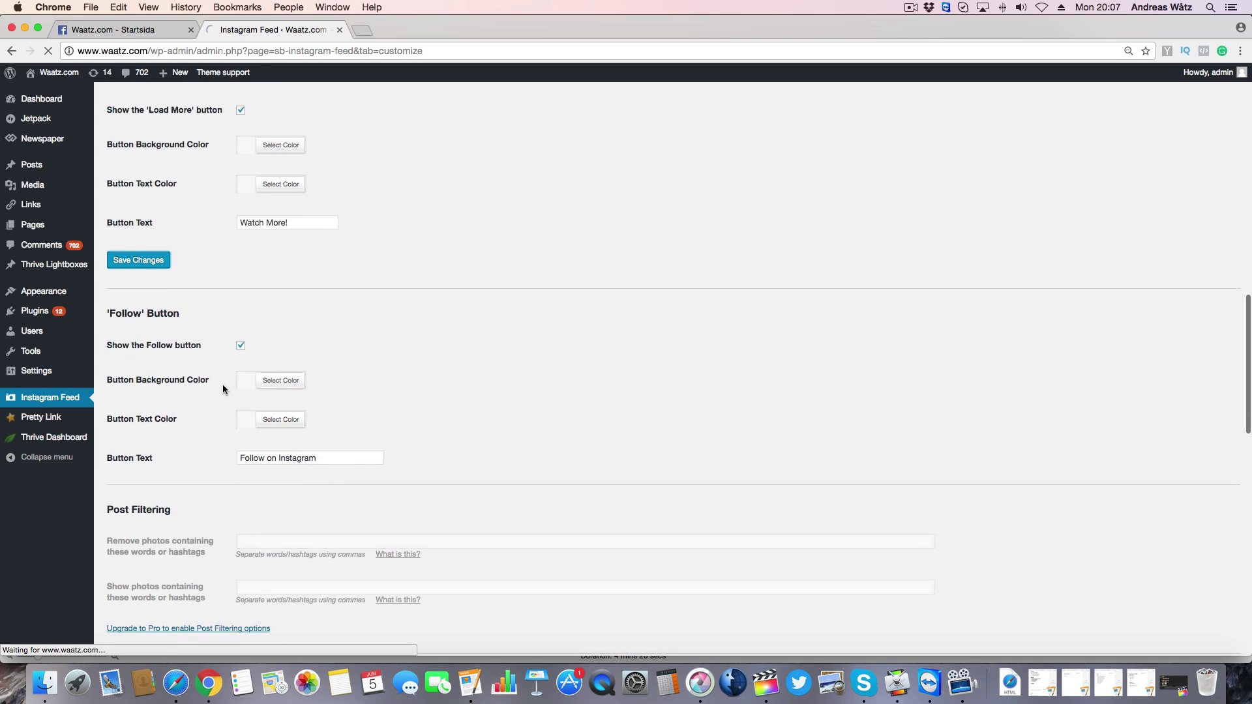
{"action": "scroll", "coordinate": [224, 383], "scroll_direction": "down", "scroll_amount": 15}
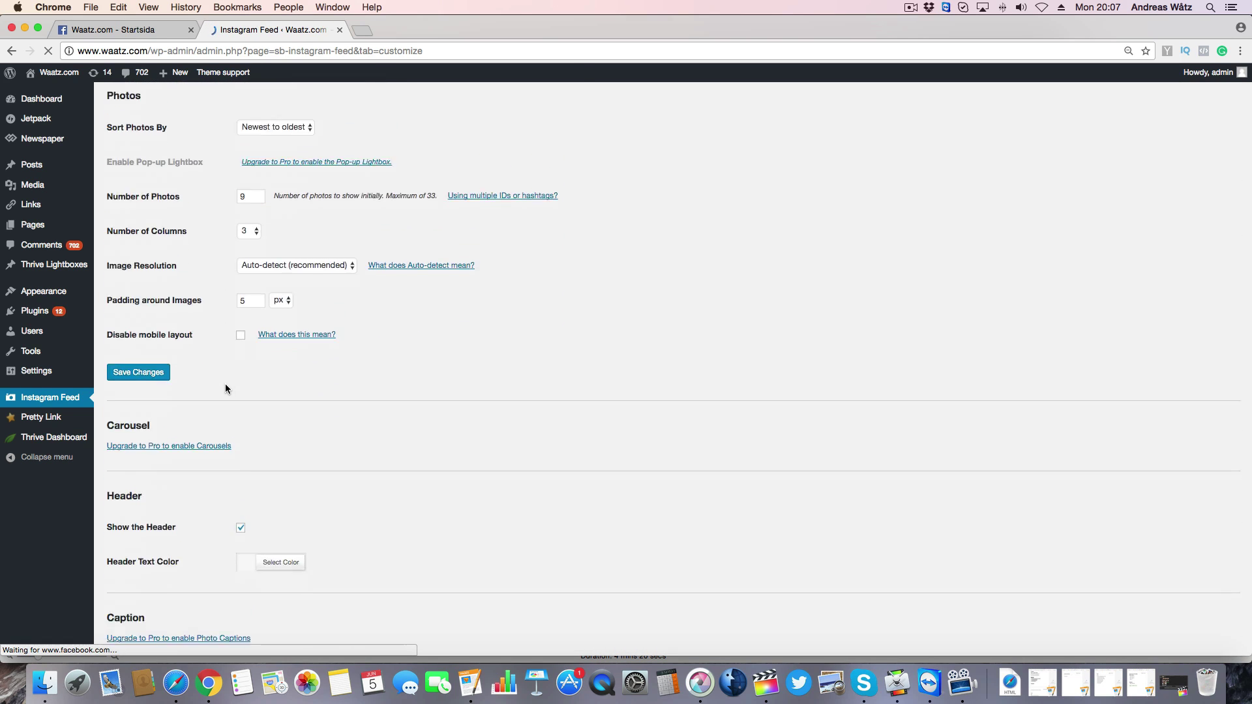
{"action": "scroll", "coordinate": [225, 389], "scroll_direction": "down", "scroll_amount": 12}
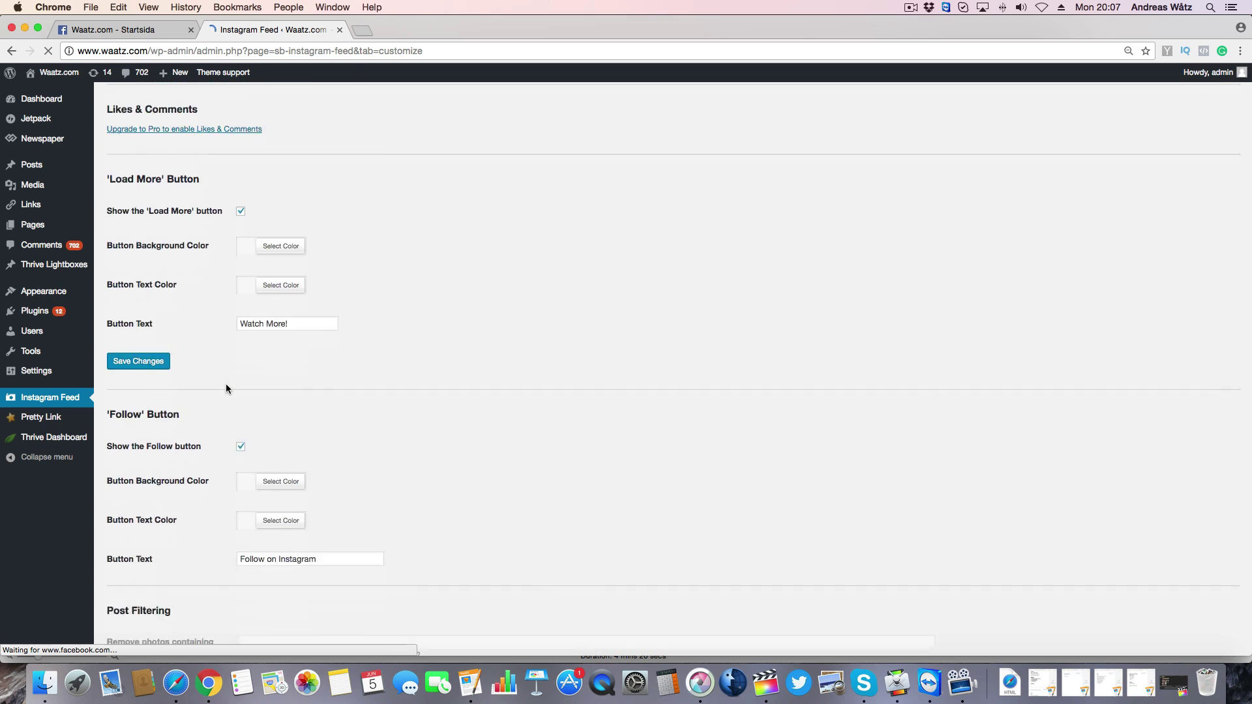
{"action": "scroll", "coordinate": [232, 382], "scroll_direction": "down", "scroll_amount": 1}
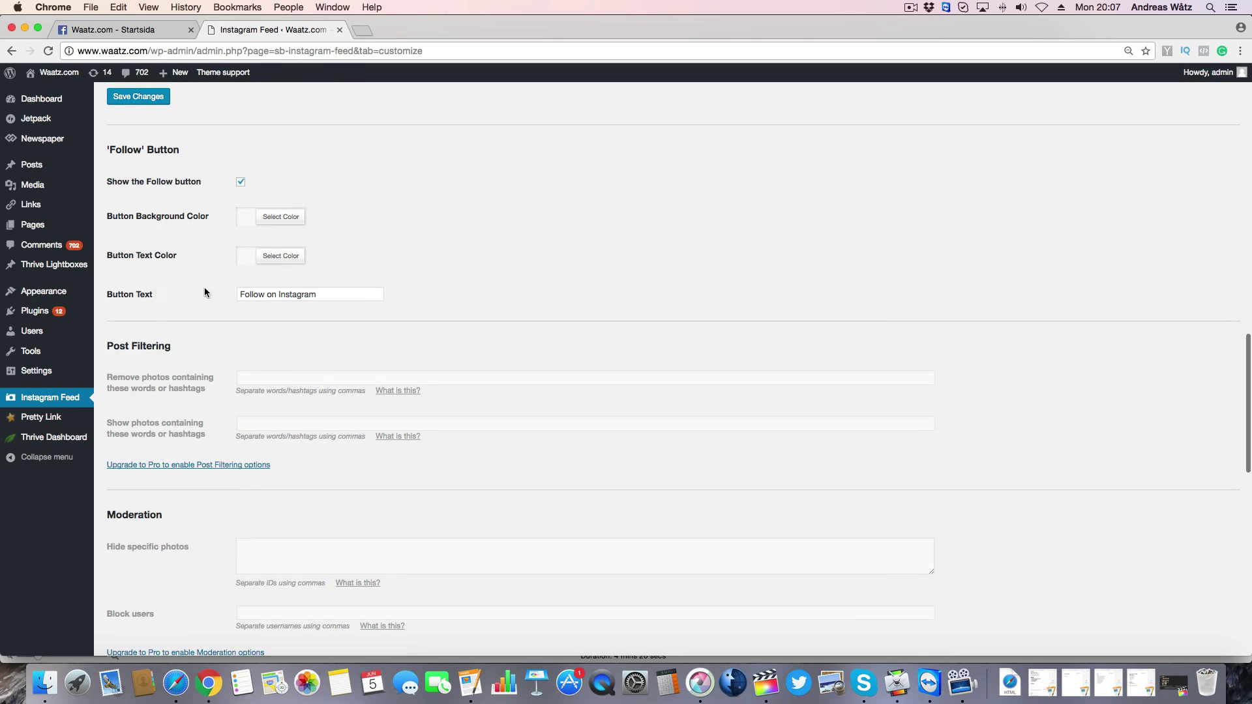
{"action": "scroll", "coordinate": [178, 279], "scroll_direction": "down", "scroll_amount": 4}
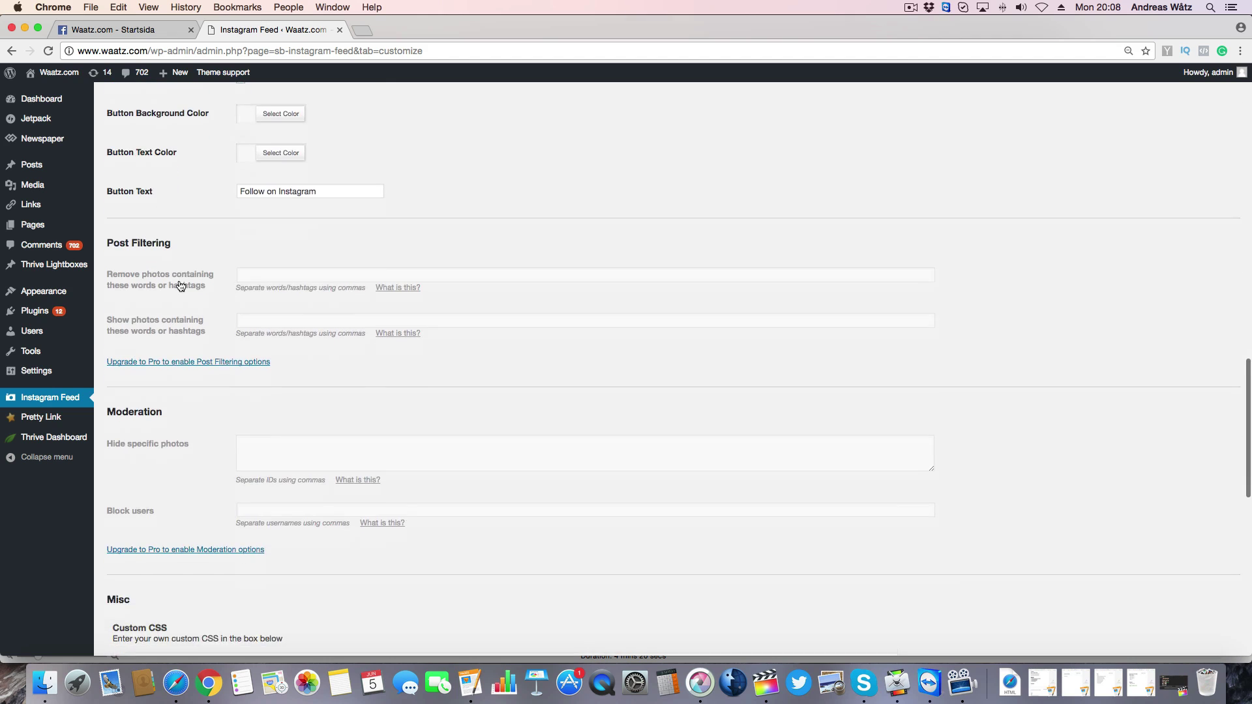
{"action": "scroll", "coordinate": [181, 286], "scroll_direction": "down", "scroll_amount": 10}
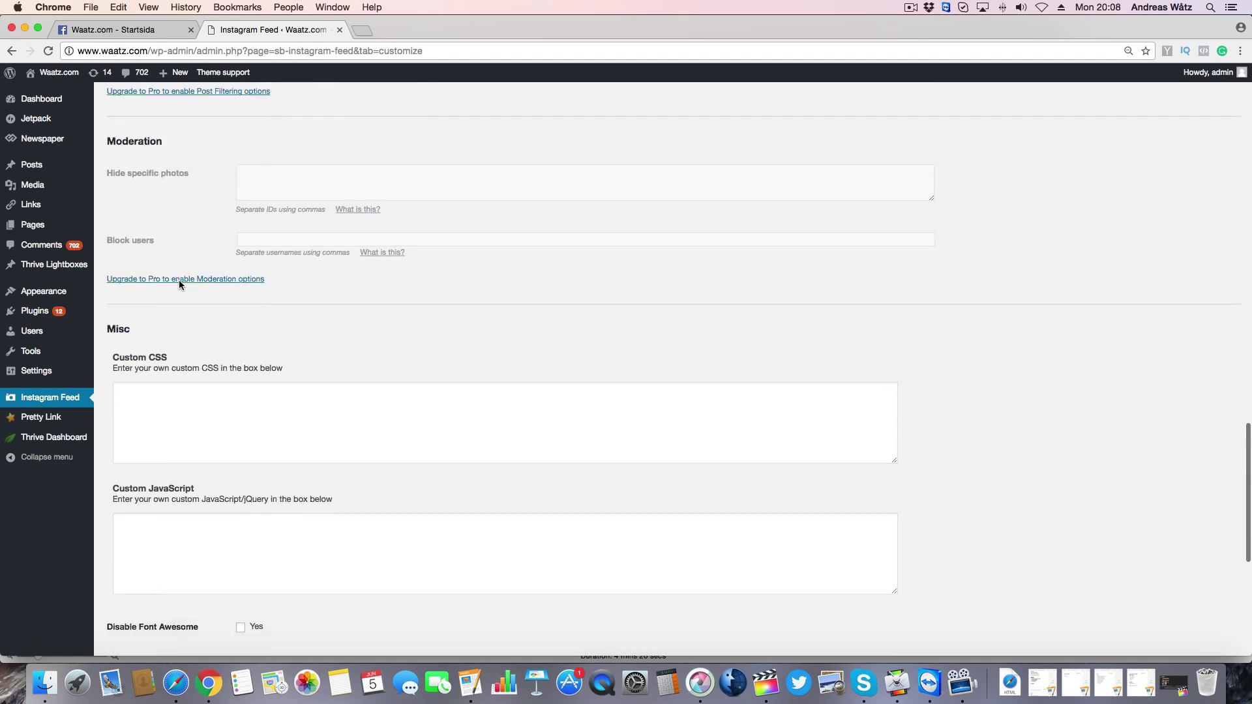
{"action": "scroll", "coordinate": [179, 280], "scroll_direction": "down", "scroll_amount": 12}
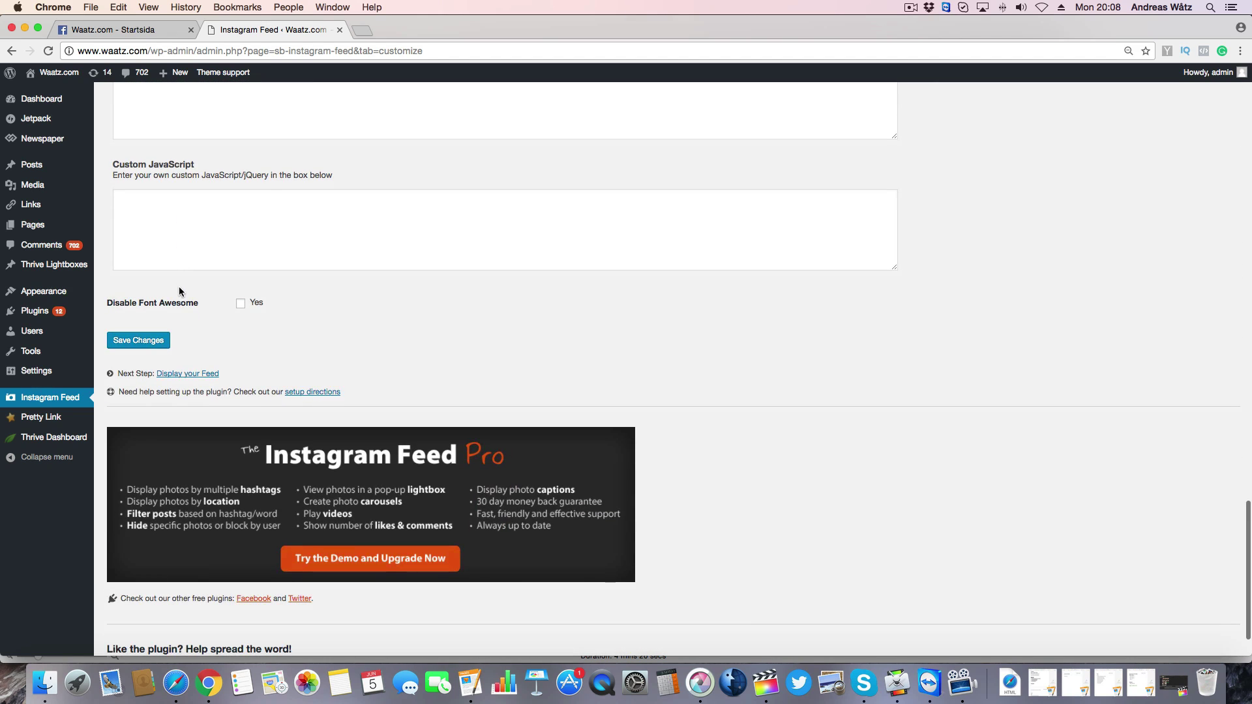
{"action": "scroll", "coordinate": [181, 290], "scroll_direction": "down", "scroll_amount": 2}
{"action": "scroll", "coordinate": [182, 288], "scroll_direction": "up", "scroll_amount": 20}
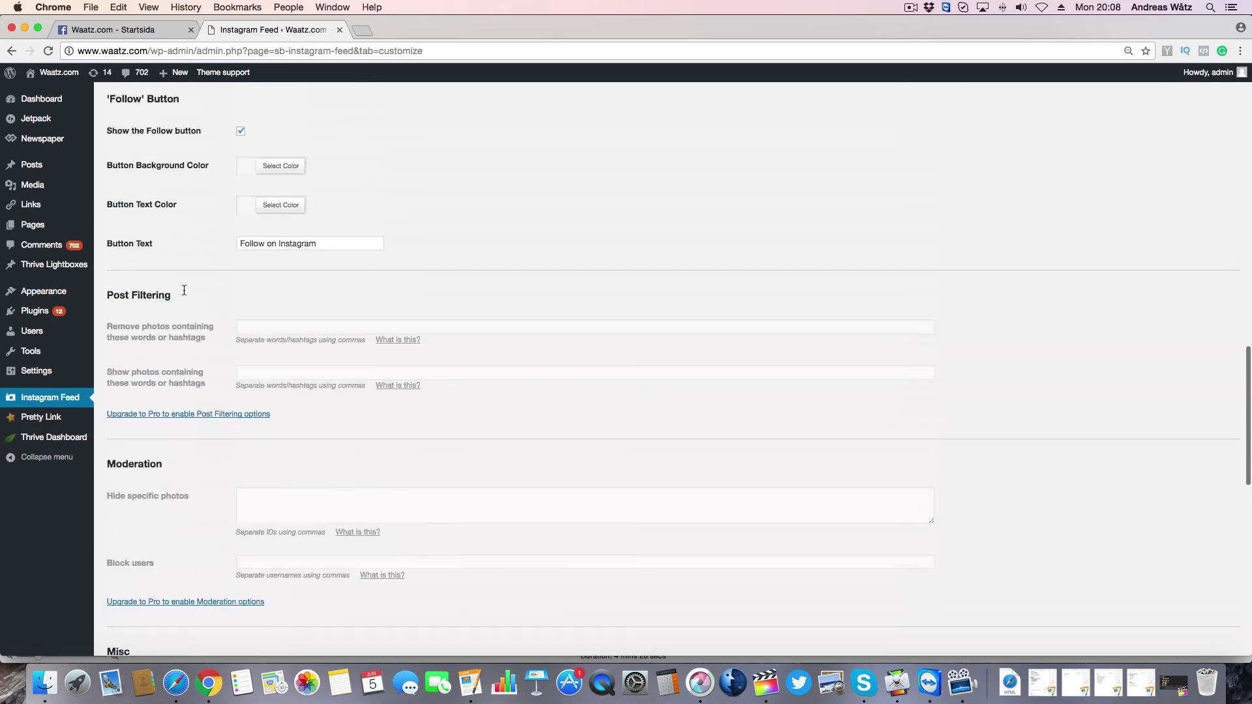
{"action": "scroll", "coordinate": [182, 288], "scroll_direction": "up", "scroll_amount": 15}
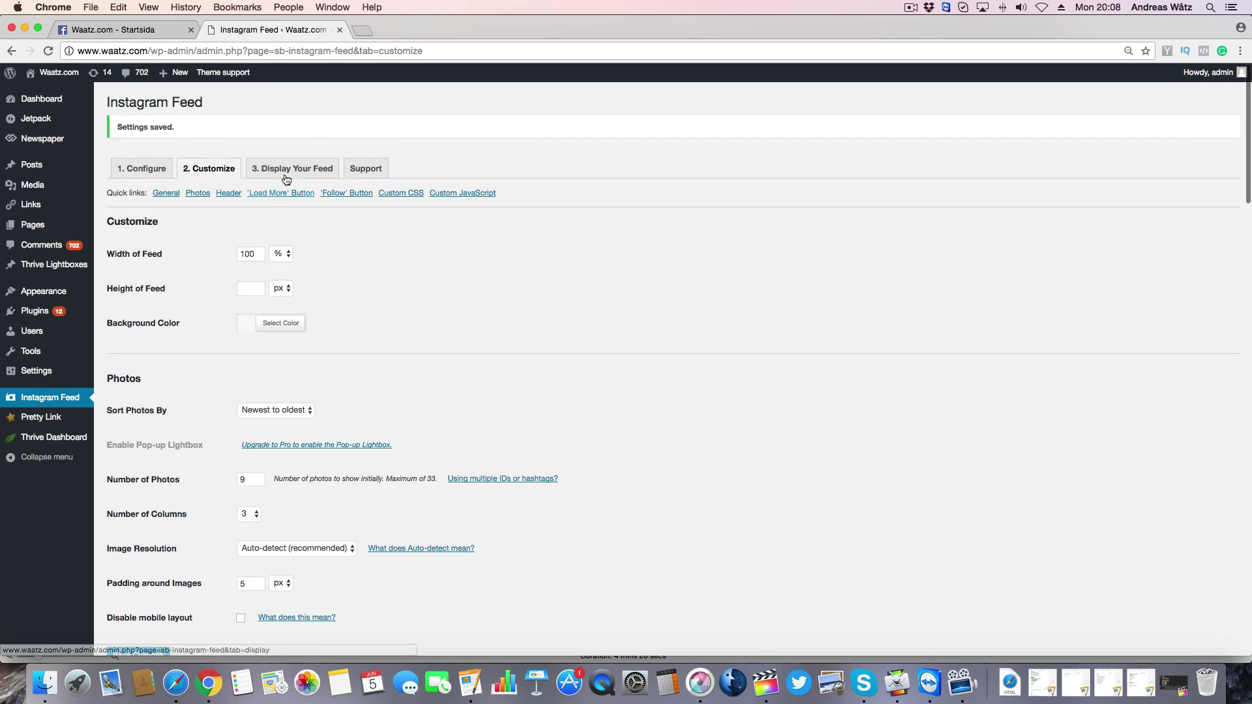
- Copy the [instagram-feed] shortcode from 3. Display Your Feed and go to Appearance > Widgets
{"action": "left_click", "coordinate": [288, 175]}
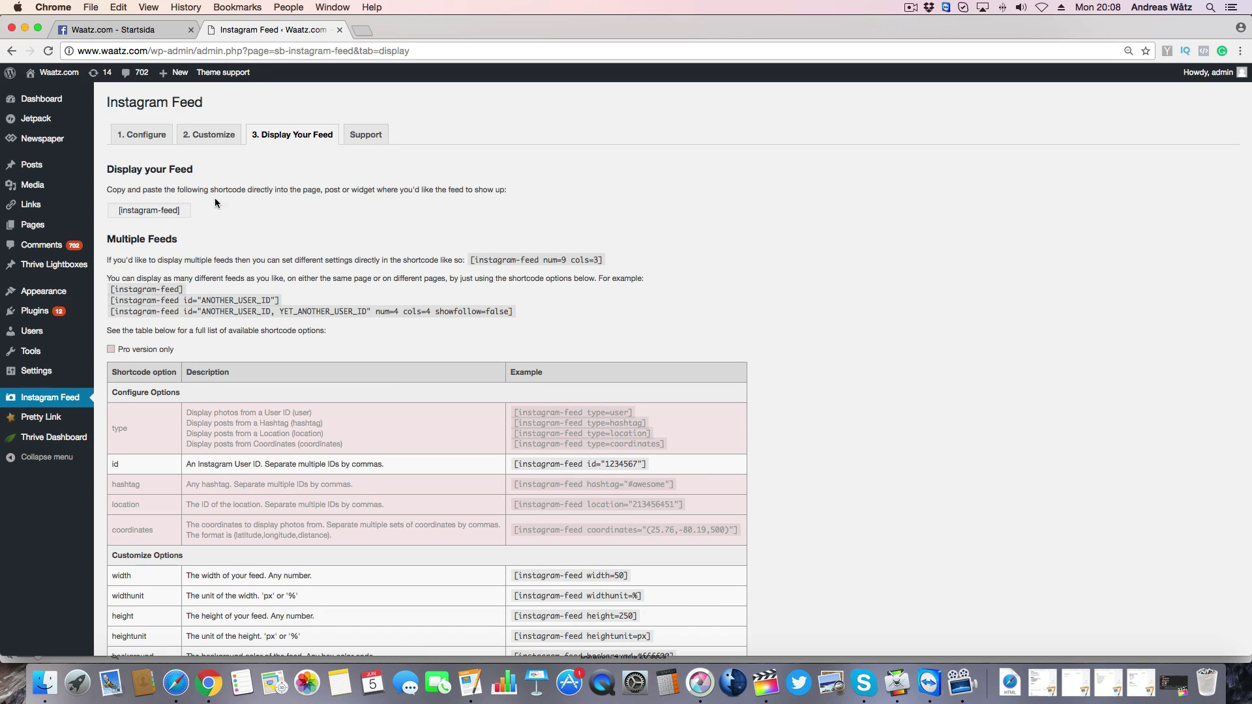
{"action": "left_click_drag", "start_coordinate": [192, 211], "coordinate": [111, 210]}
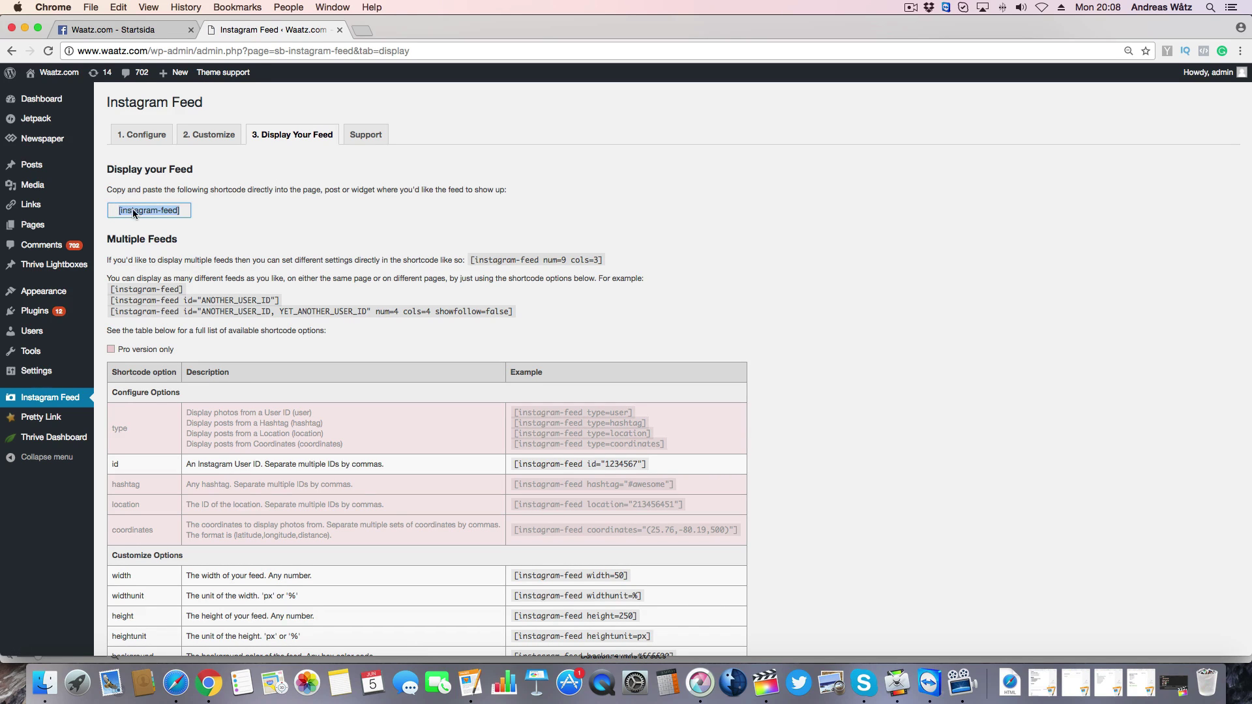
{"action": "right_click", "coordinate": [133, 213]}
{"action": "left_click", "coordinate": [158, 235]}
{"action": "mouse_move", "coordinate": [51, 295]}
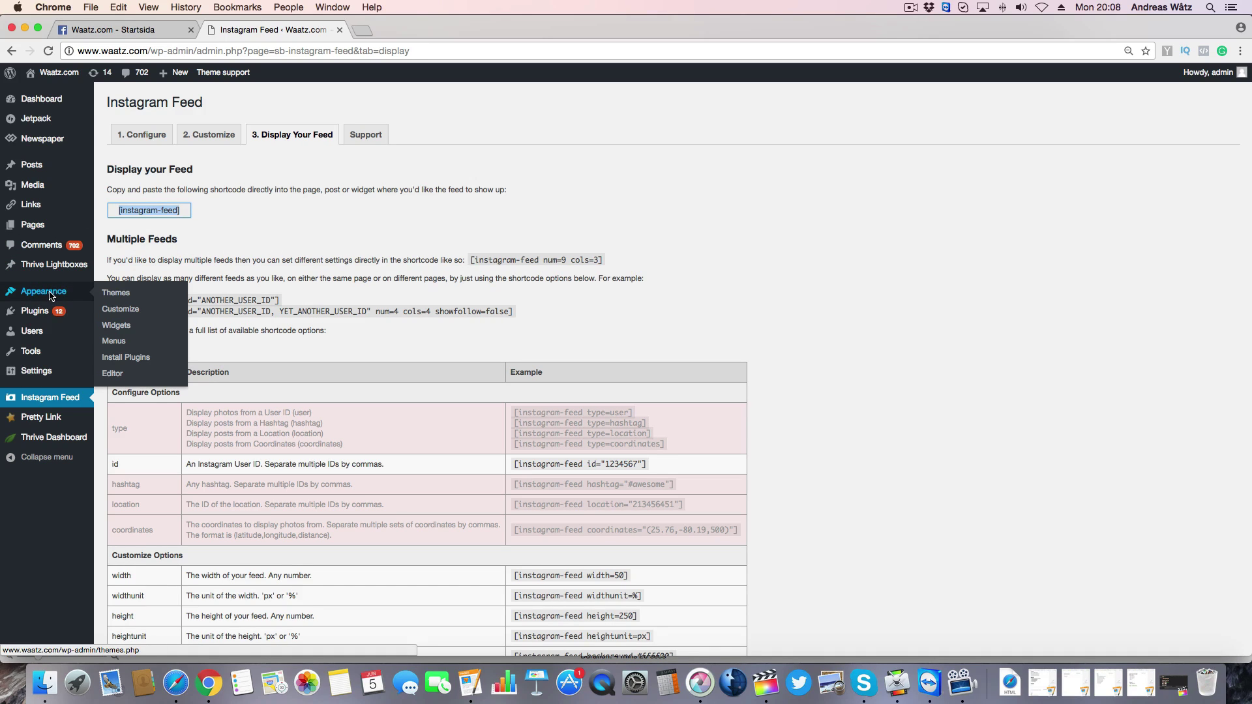
{"action": "left_click", "coordinate": [116, 326]}
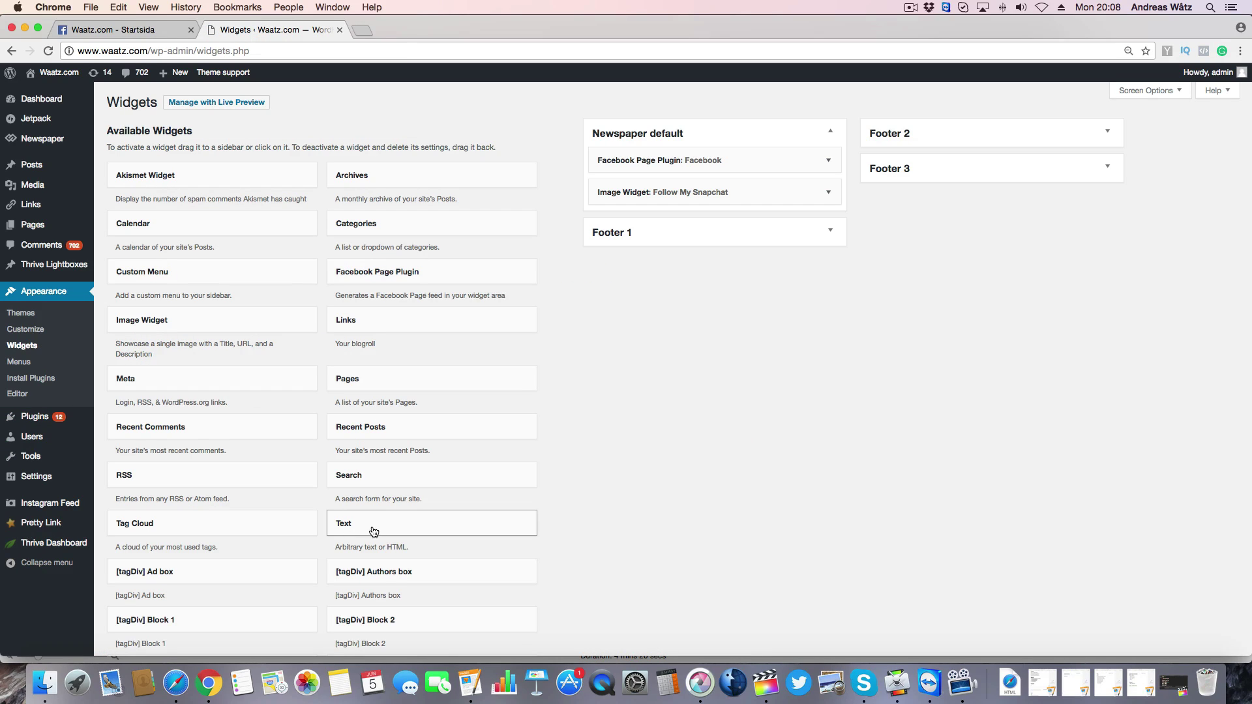
- Add a Text widget to Newspaper default titled 'Follow Us On Instagram' with the pasted shortcode, and save
{"action": "left_click", "coordinate": [374, 531]}
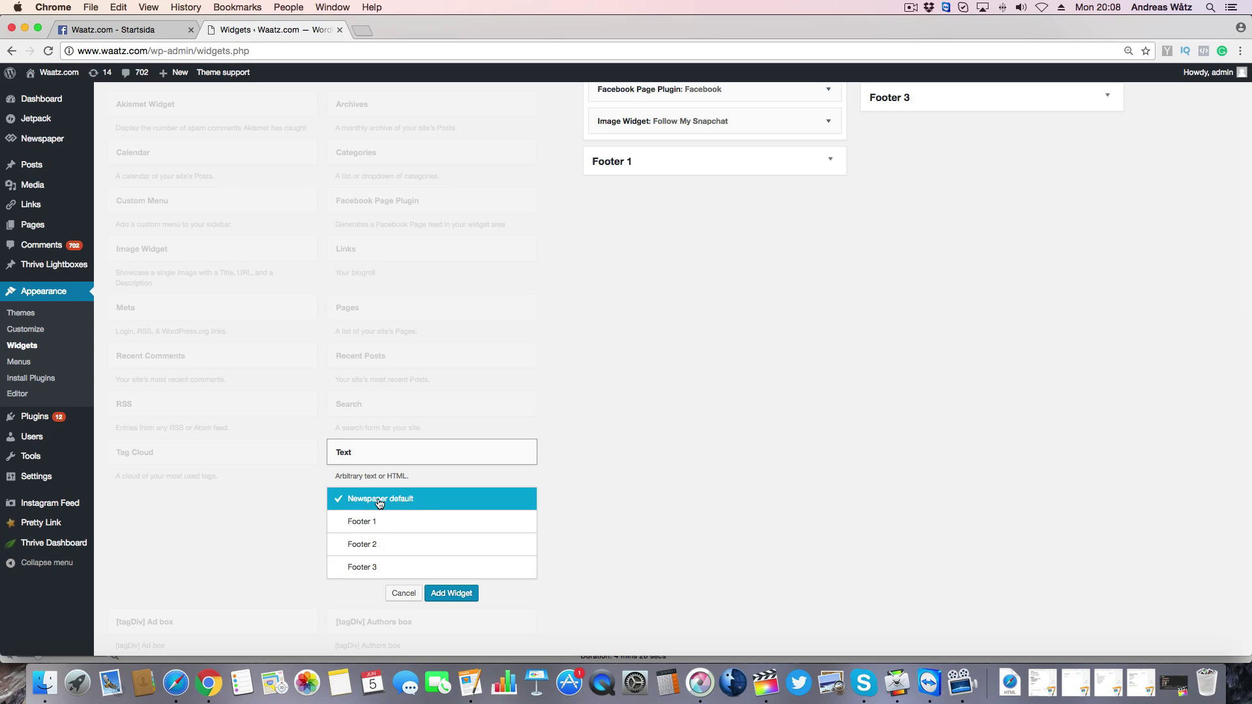
{"action": "left_click", "coordinate": [450, 595]}
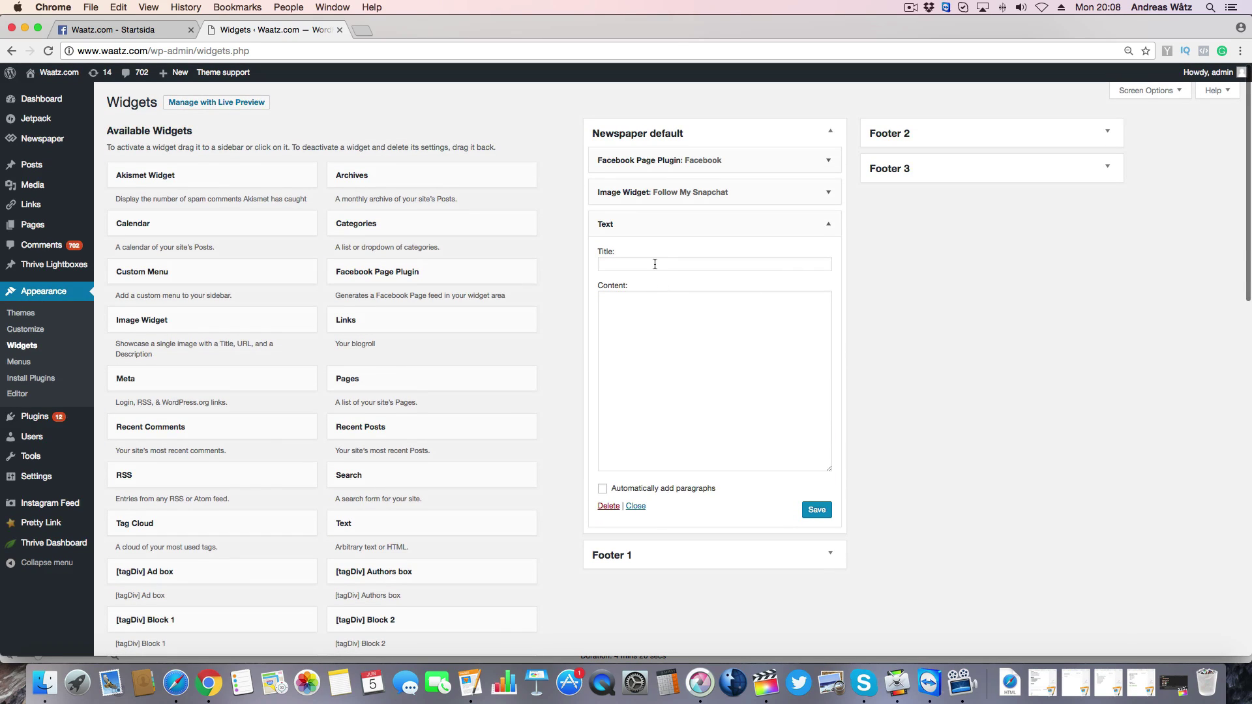
{"action": "left_click", "coordinate": [654, 264]}
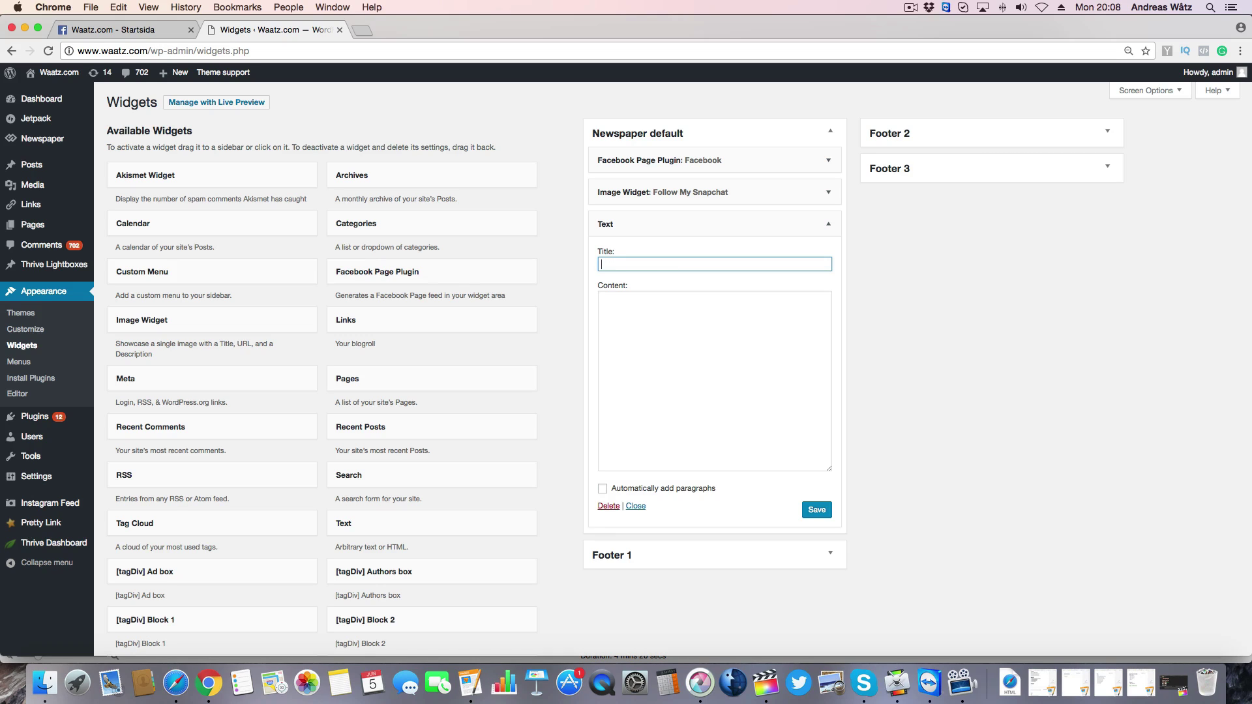
{"action": "type", "text": "Follow Us On Instagram"}
{"action": "left_click", "coordinate": [703, 267]}
{"action": "left_click", "coordinate": [611, 301]}
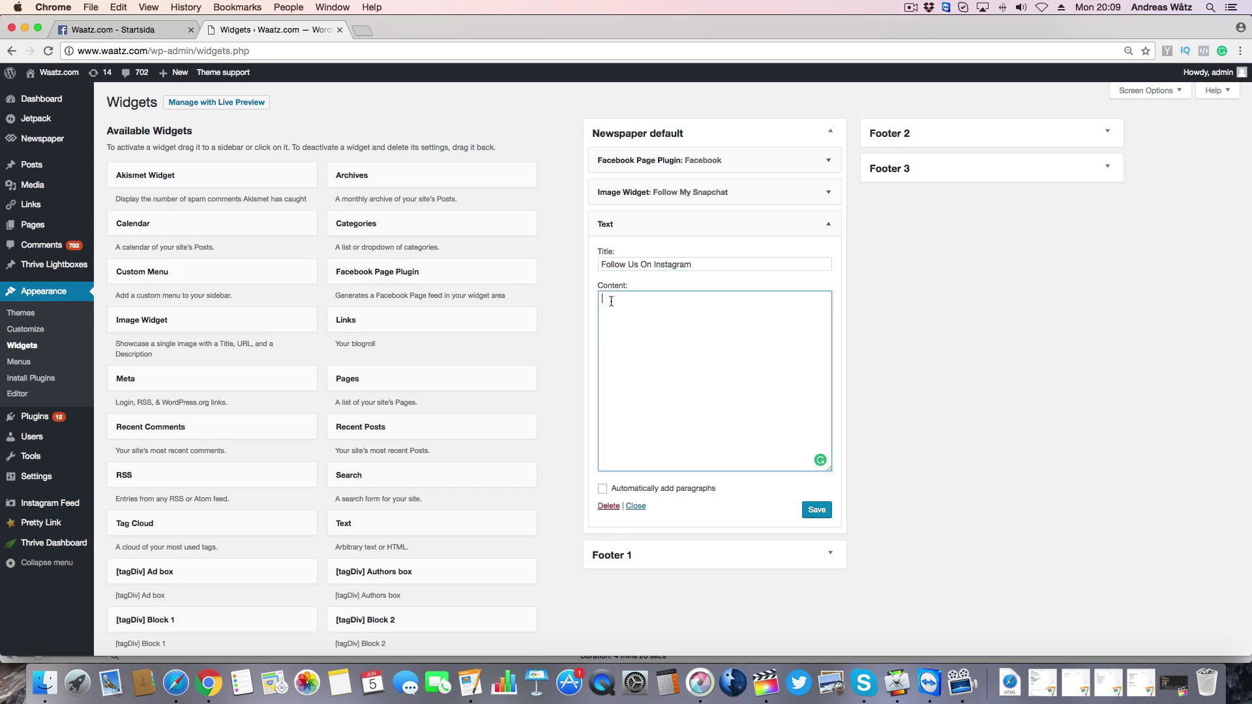
{"action": "key", "text": "super+v"}
{"action": "left_click", "coordinate": [819, 513]}
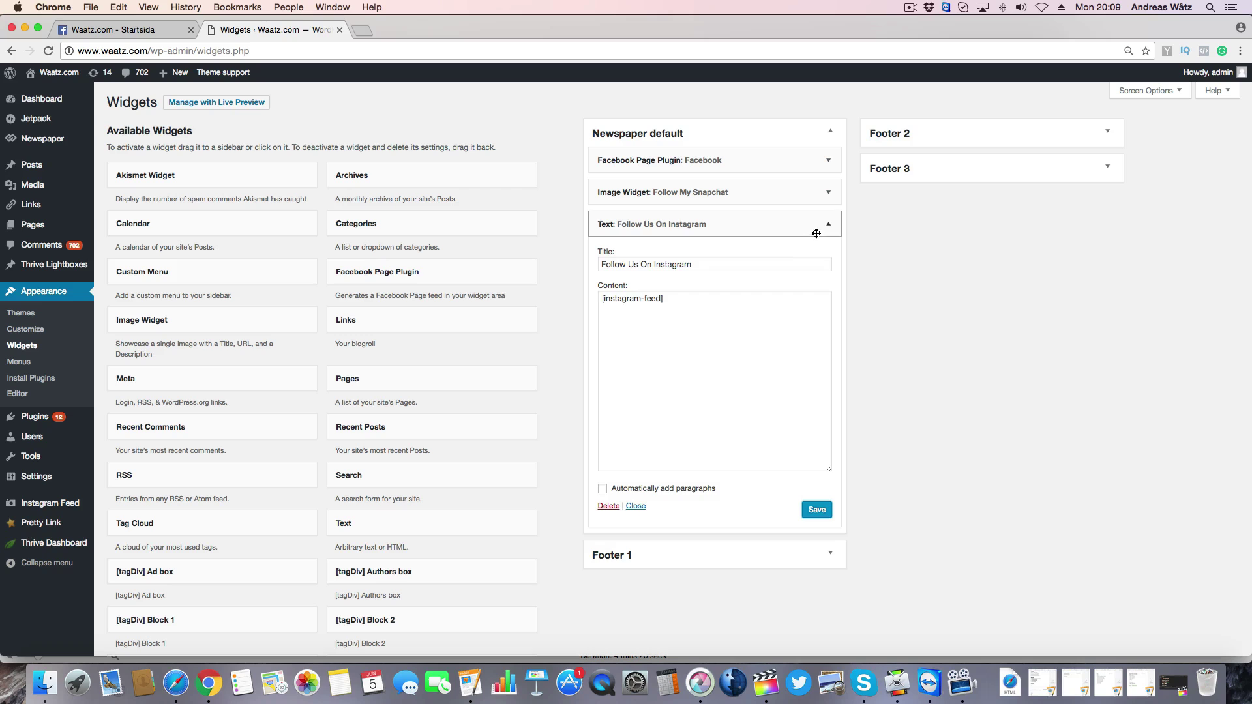
- Drag the Instagram widget to the top of the sidebar and visit the front page
{"action": "left_click", "coordinate": [767, 232]}
{"action": "left_click_drag", "start_coordinate": [754, 224], "coordinate": [746, 160]}
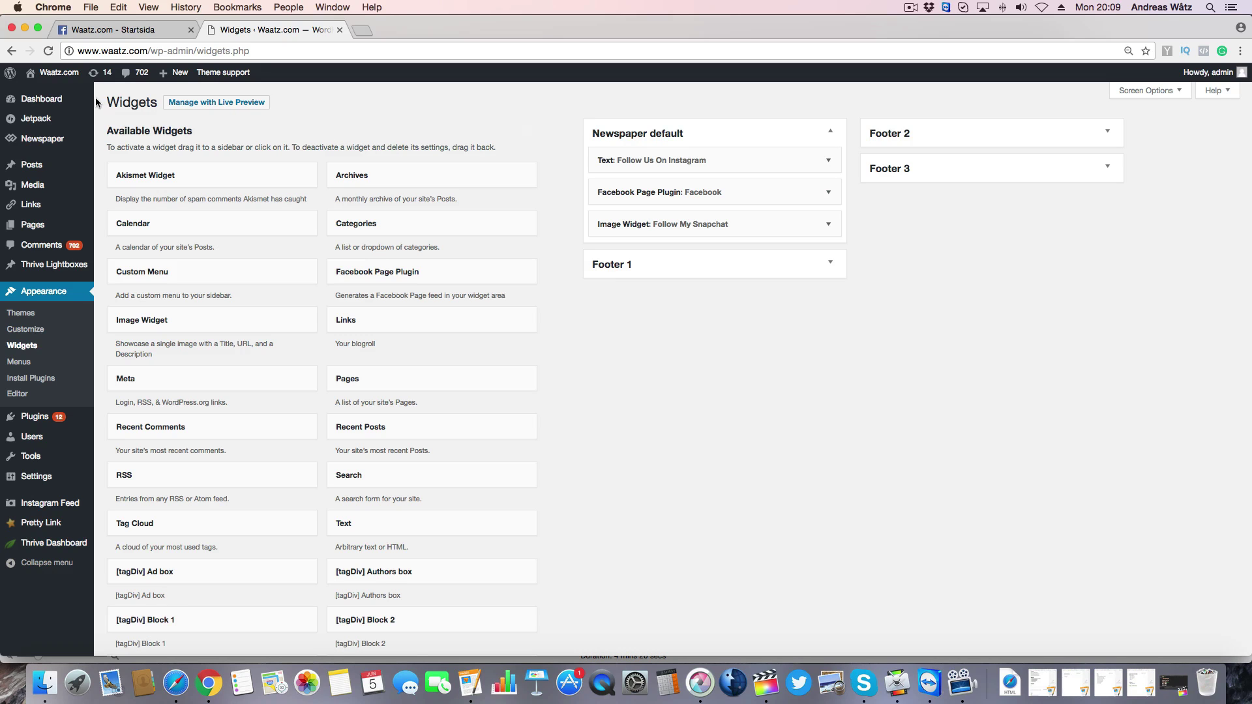
{"action": "left_click", "coordinate": [64, 79]}
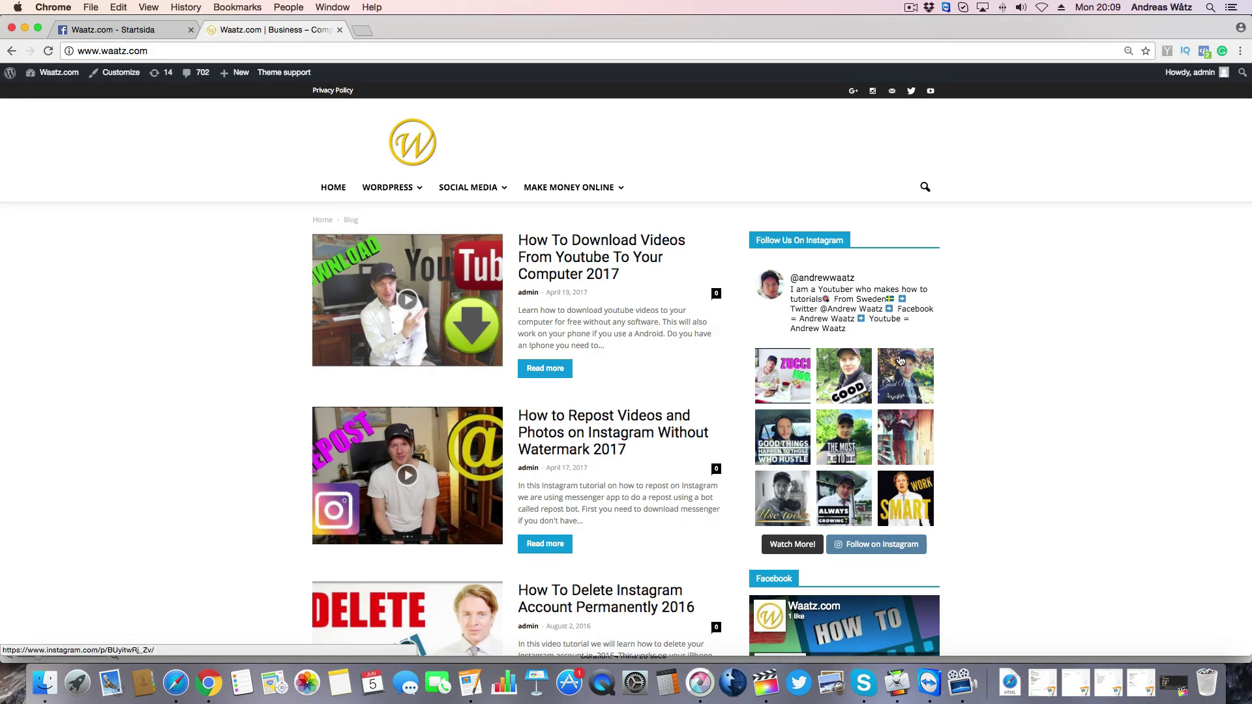
- Use Watch More! in the sidebar feed to load a second batch, showing 18 photos
{"action": "scroll", "coordinate": [798, 450], "scroll_direction": "down", "scroll_amount": 5}
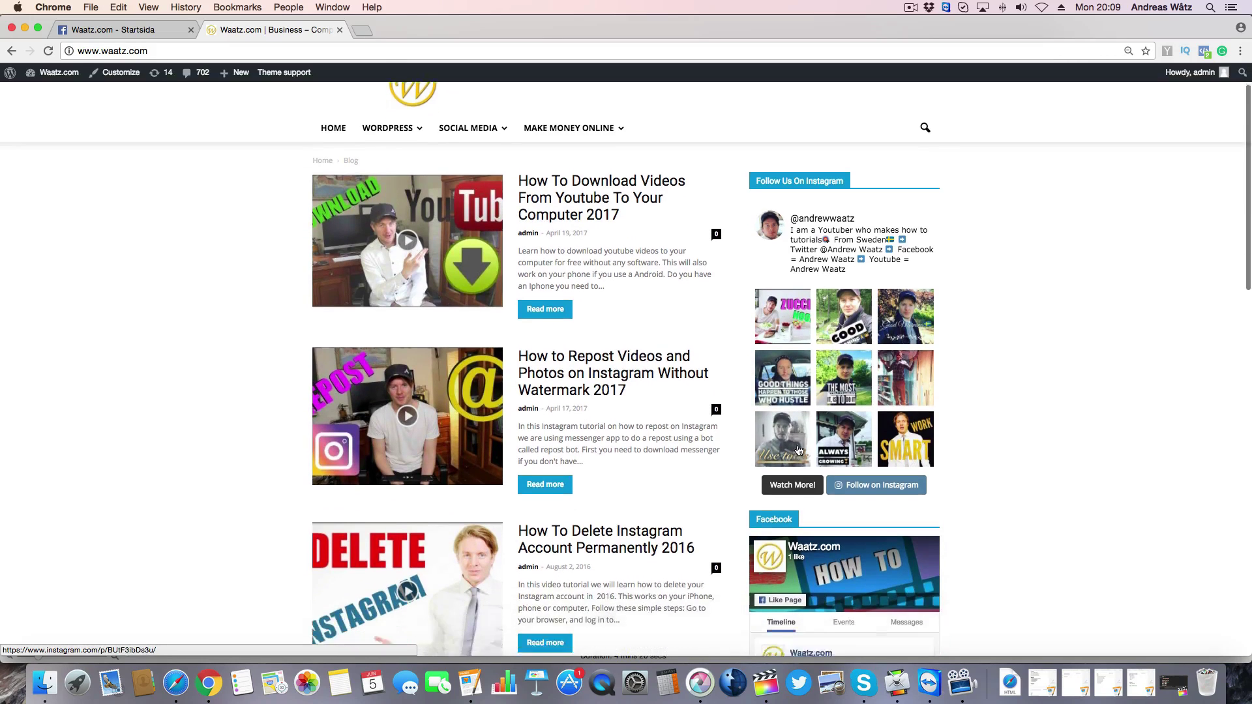
{"action": "left_click", "coordinate": [792, 393]}
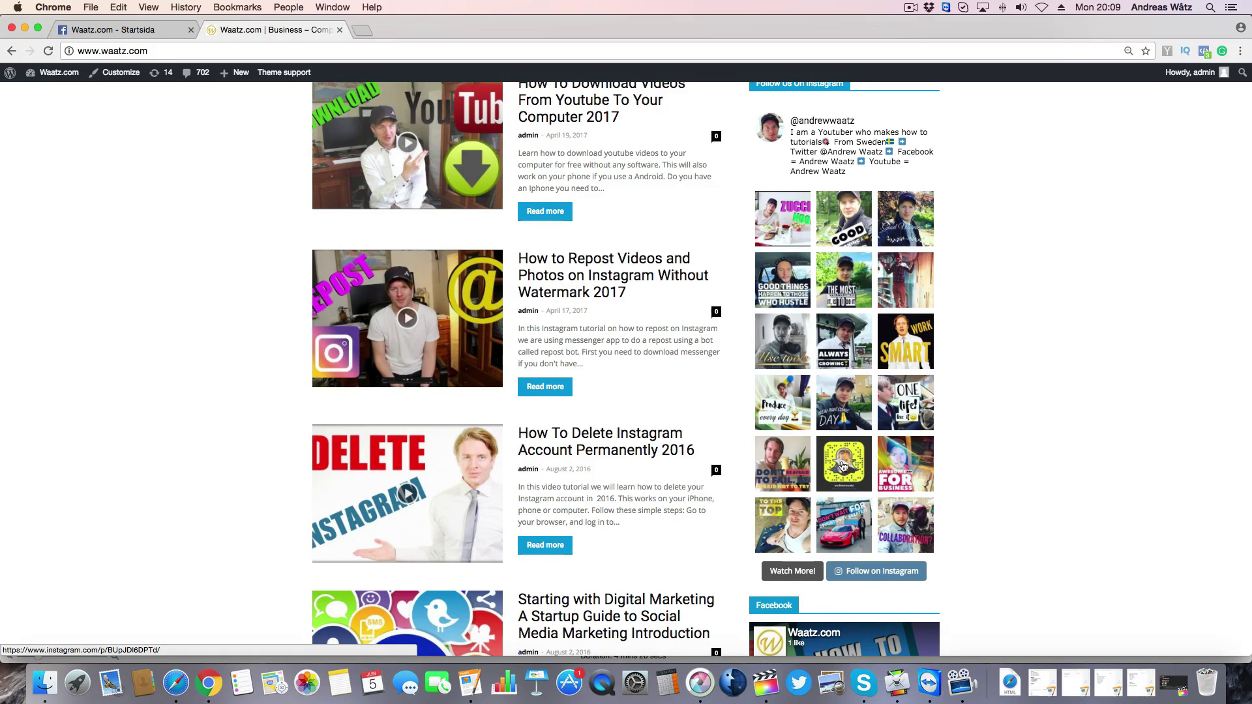
{"action": "scroll", "coordinate": [842, 466], "scroll_direction": "down", "scroll_amount": 2}
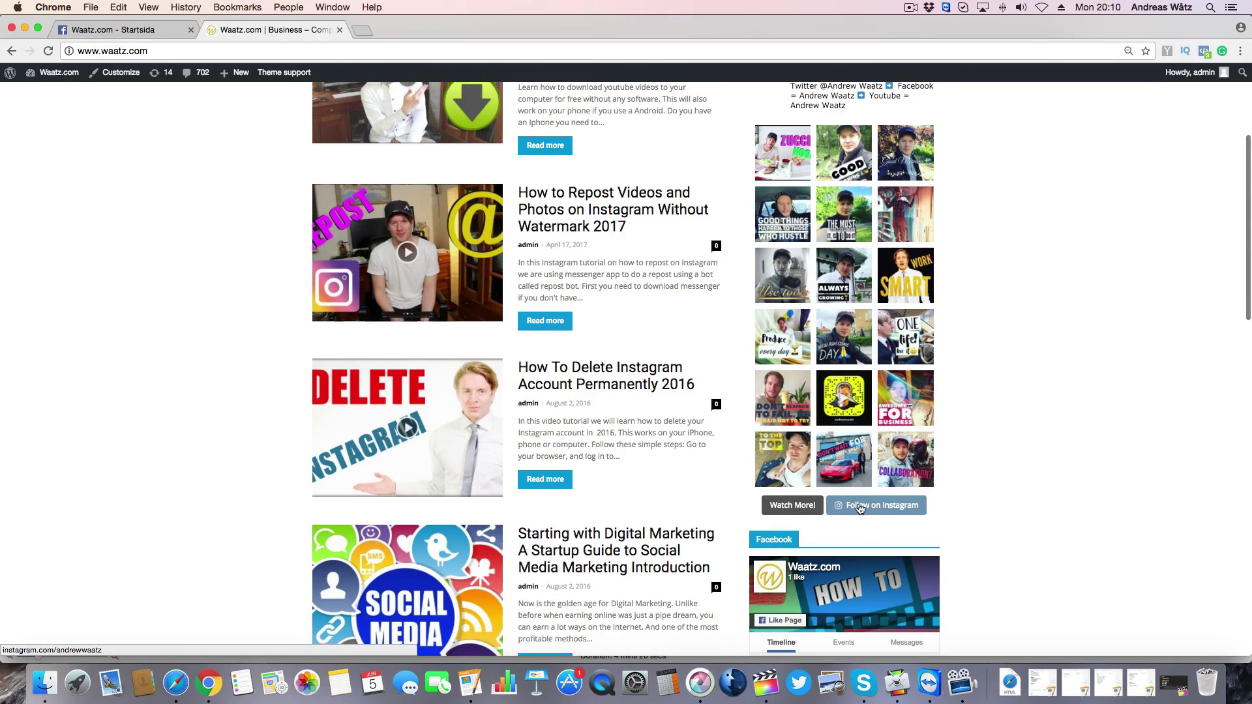